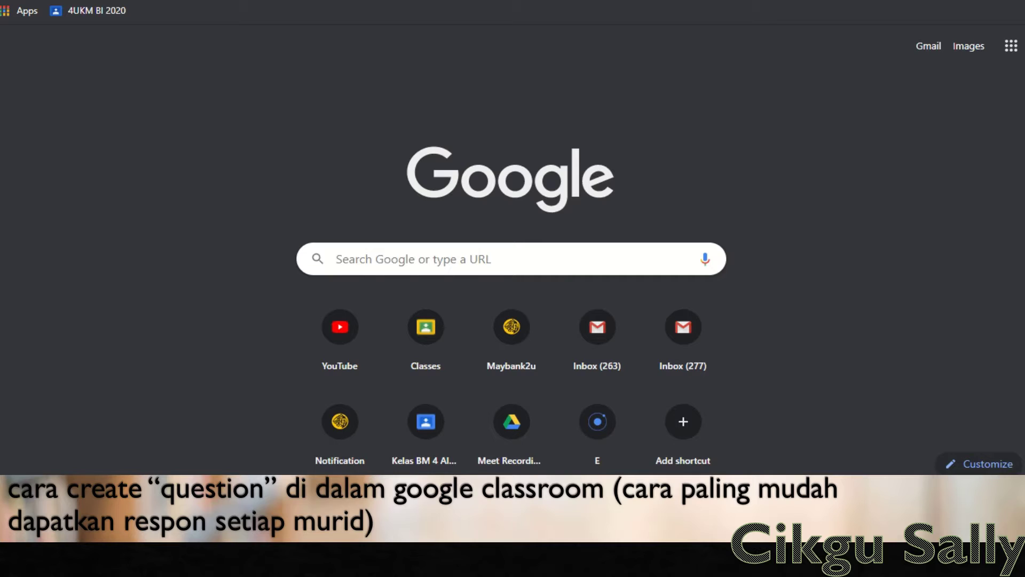
Open the Google Classroom site at classroom.google.com
type("c")
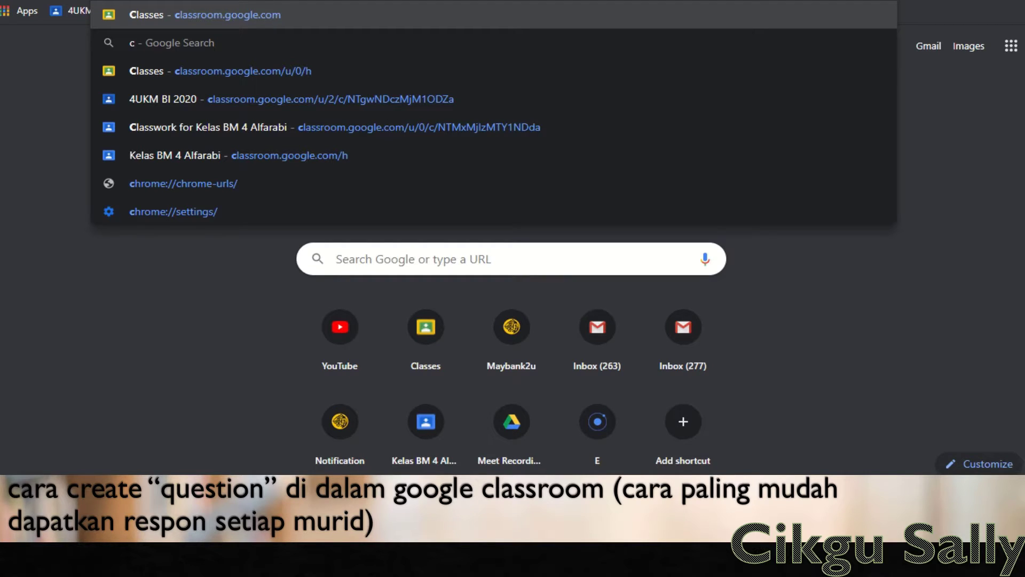
key("Right")
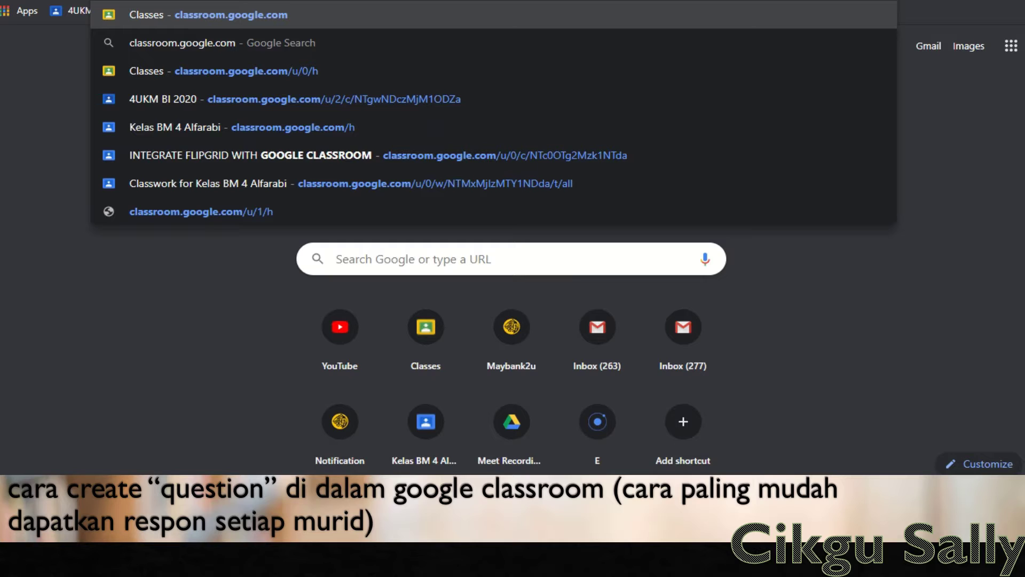
key("Return")
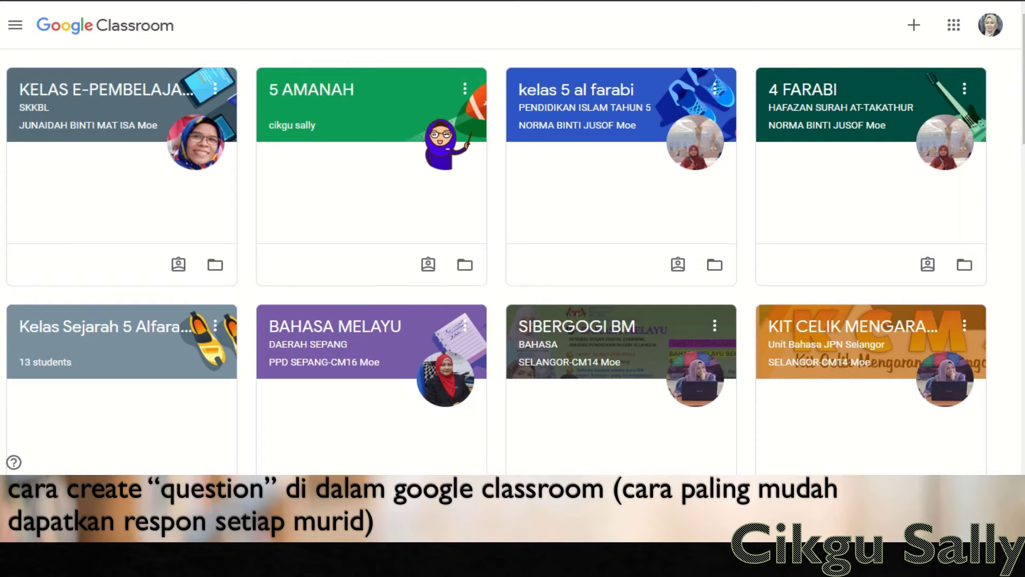
Find the class Kelas BM 4 Alfarabi among the class cards and open it
scroll(512, 257, "down", 10)
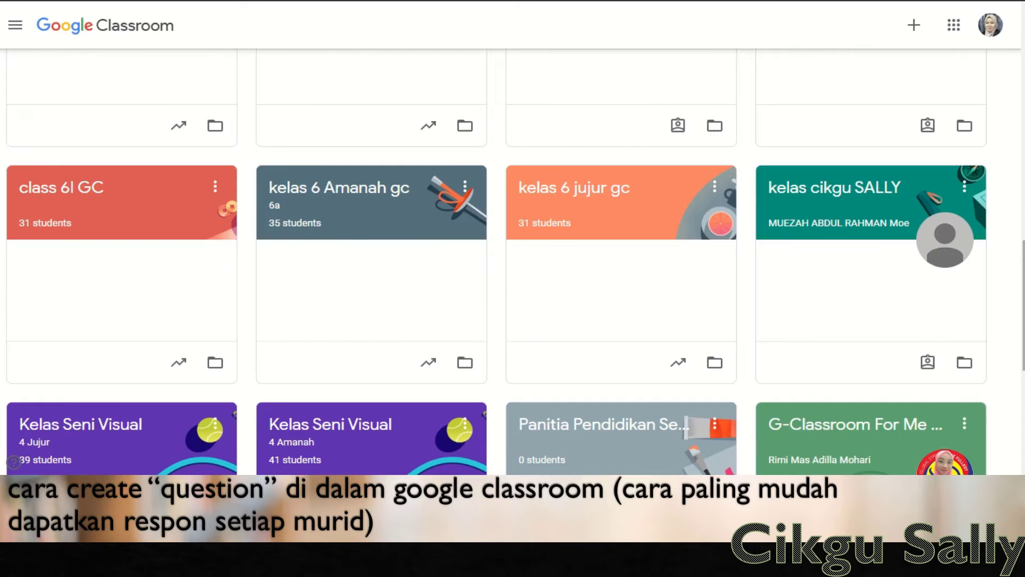
scroll(513, 262, "down", 3)
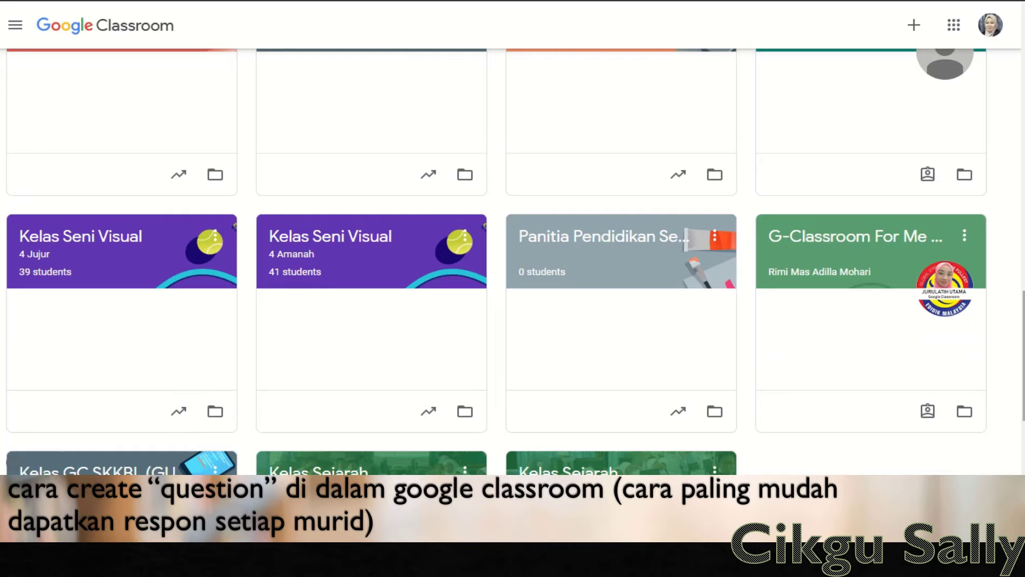
scroll(512, 261, "up", 9)
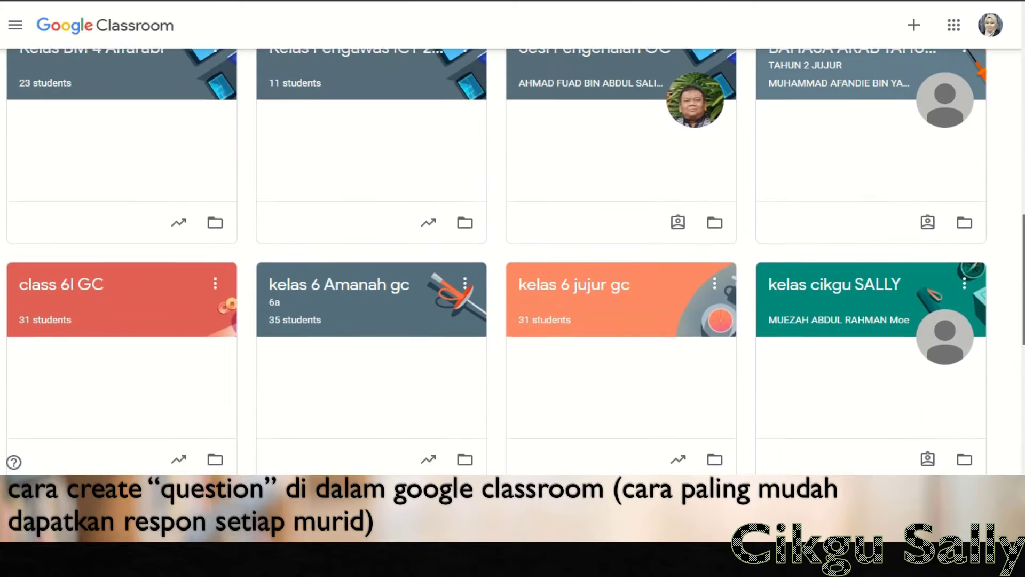
scroll(513, 261, "up", 5)
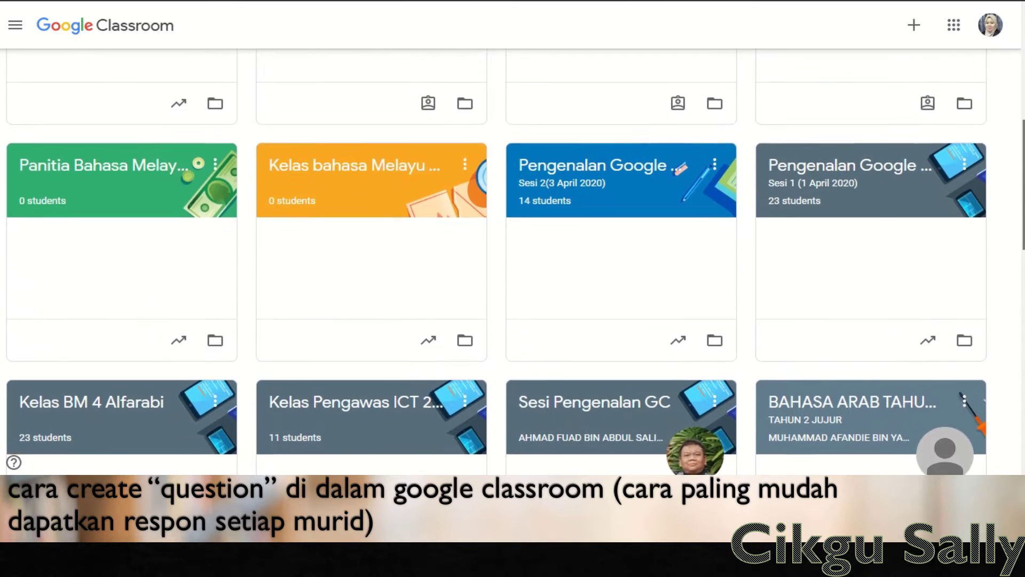
scroll(513, 262, "up", 5)
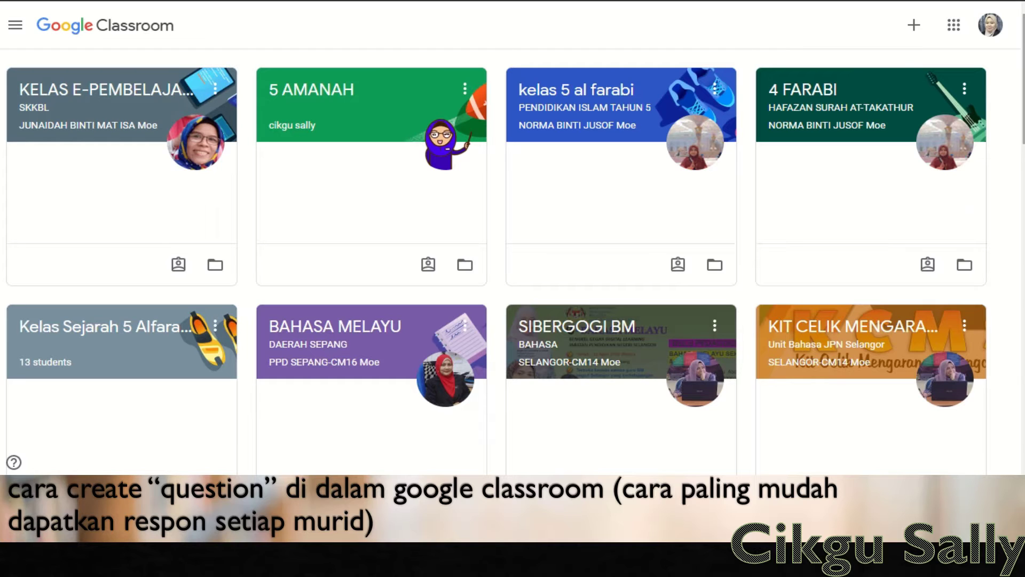
scroll(1022, 141, "down", 4)
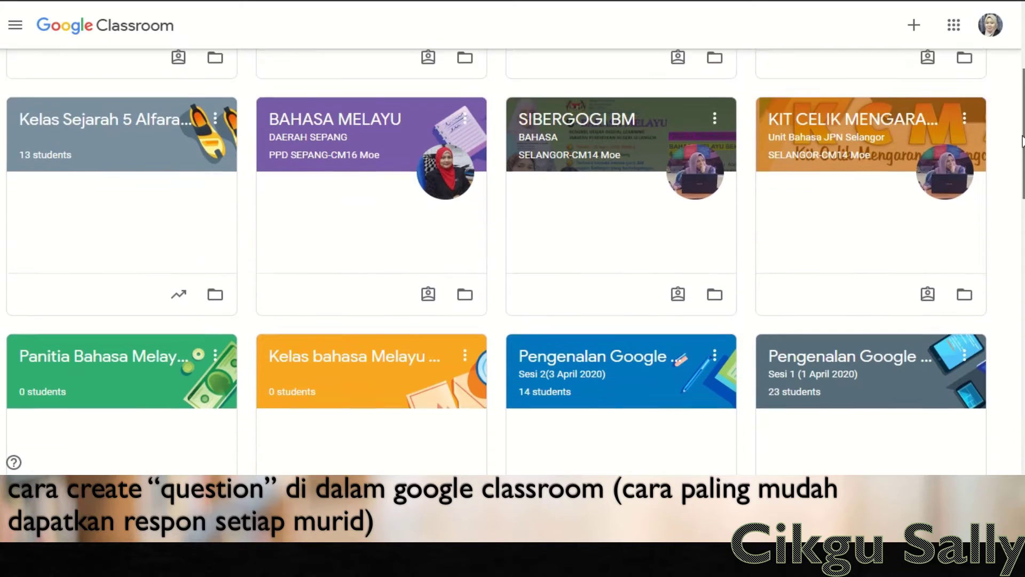
scroll(1022, 141, "down", 4)
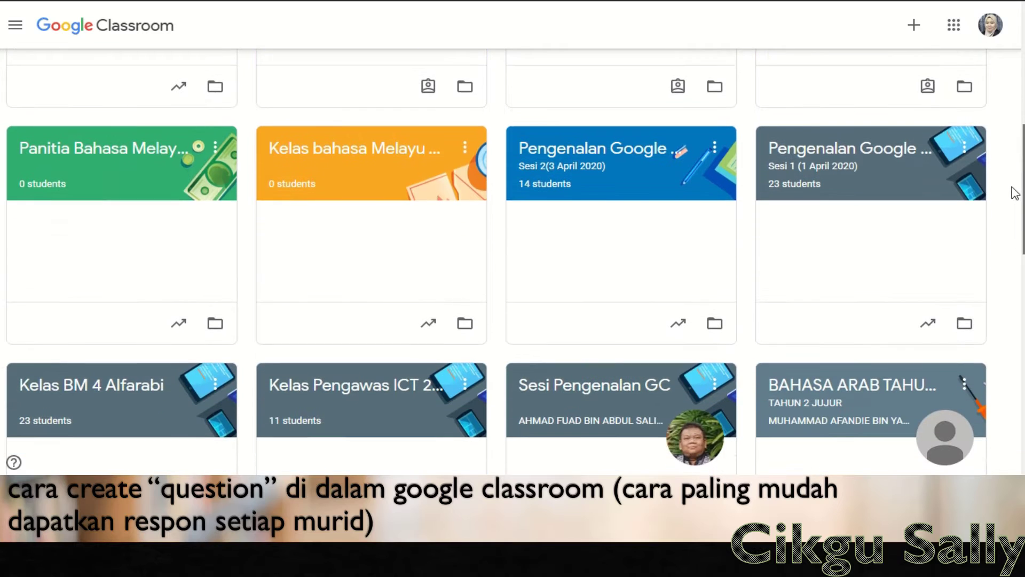
scroll(1014, 193, "down", 1)
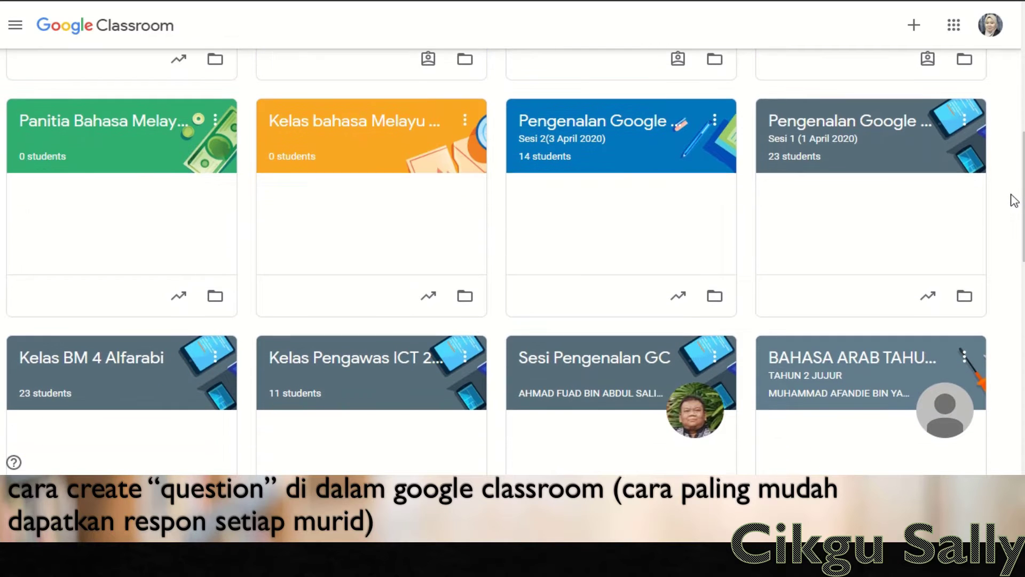
left_click(138, 362)
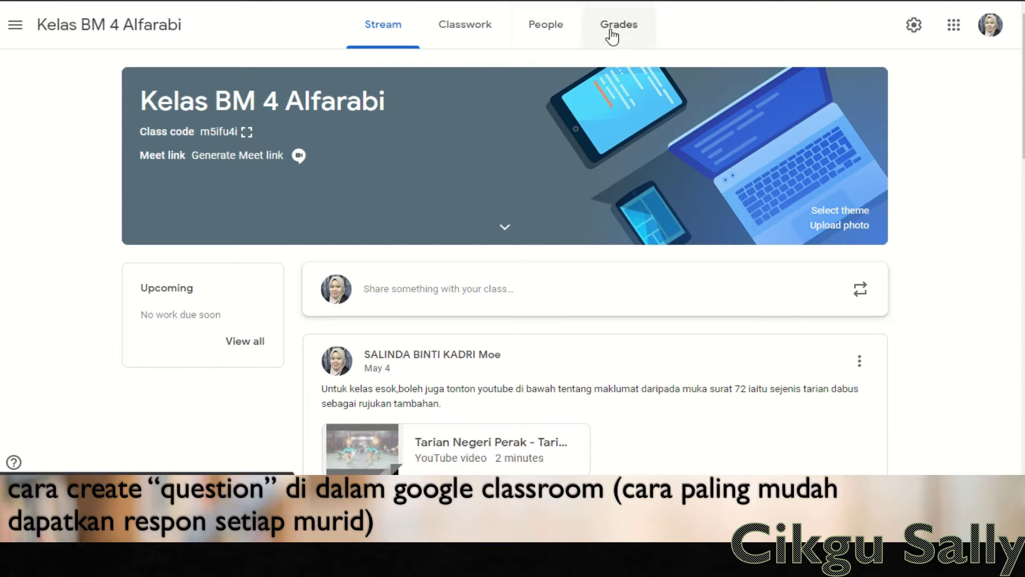
Add a topic named "unit 11" to the classwork of the class
left_click(462, 32)
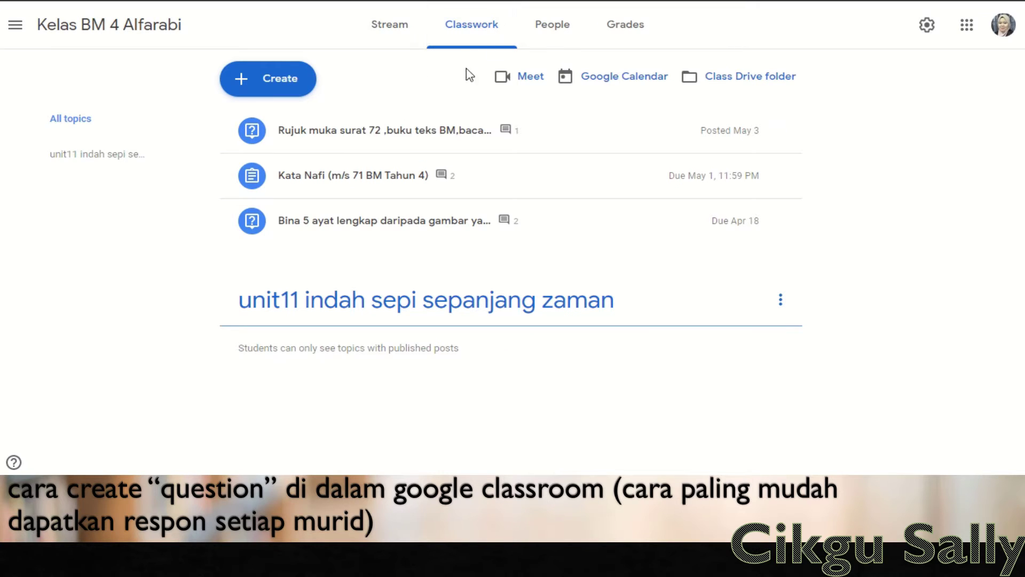
left_click(291, 85)
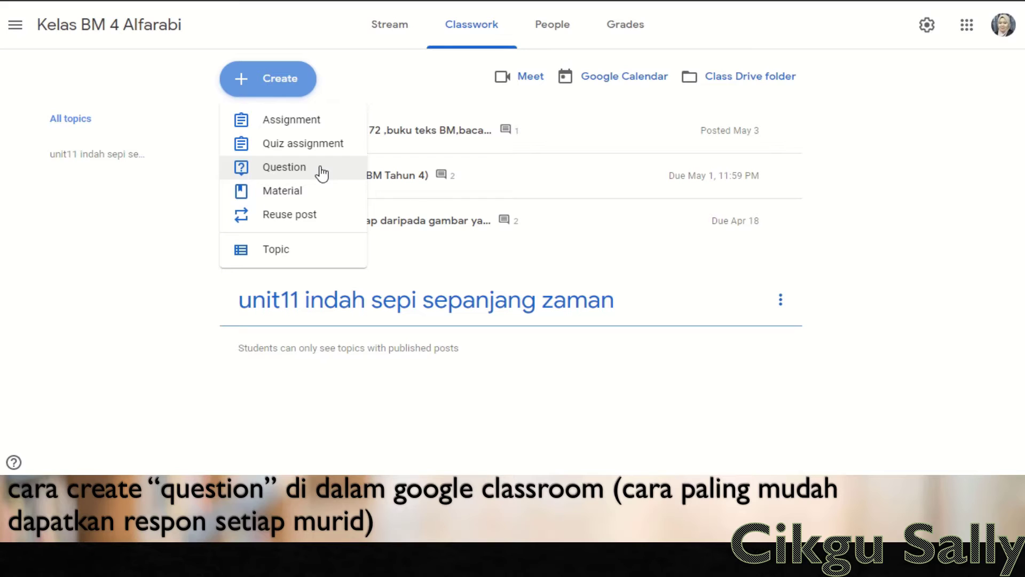
left_click(300, 248)
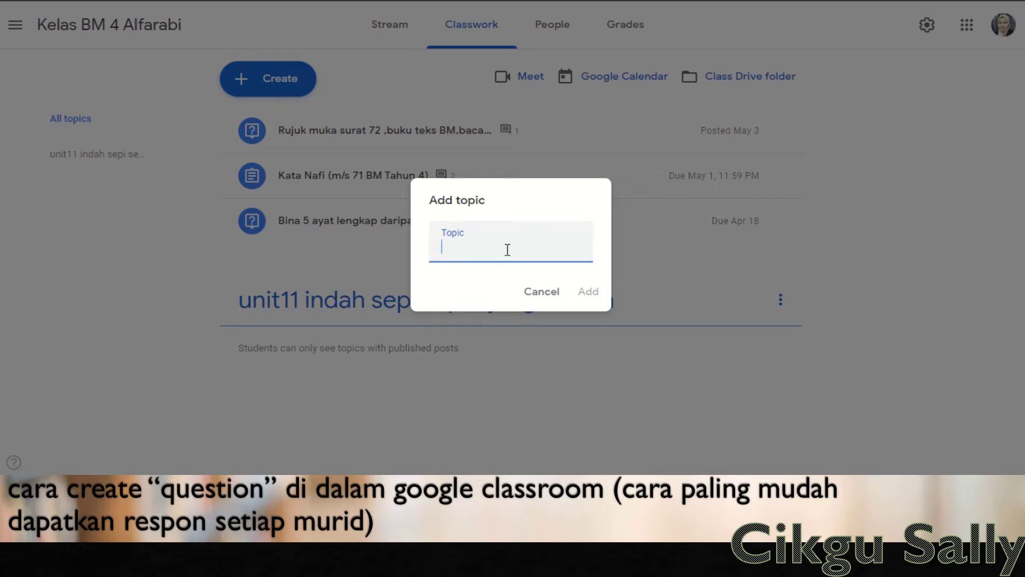
type("unit 11")
left_click(585, 299)
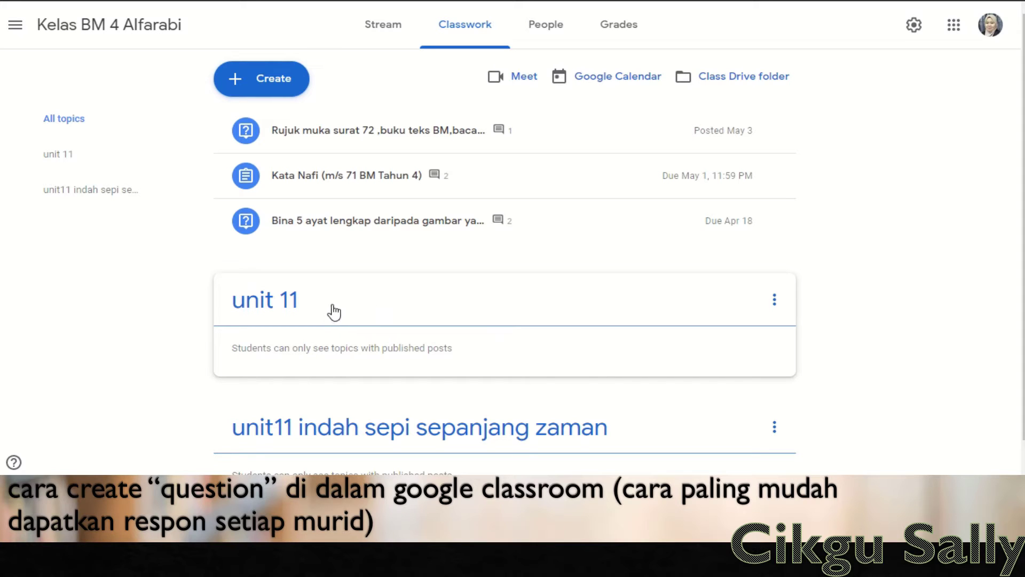
Create a new classwork question and begin its question text with "Baca muka surat 73 buku teks bahasa Melayu."
left_click(285, 86)
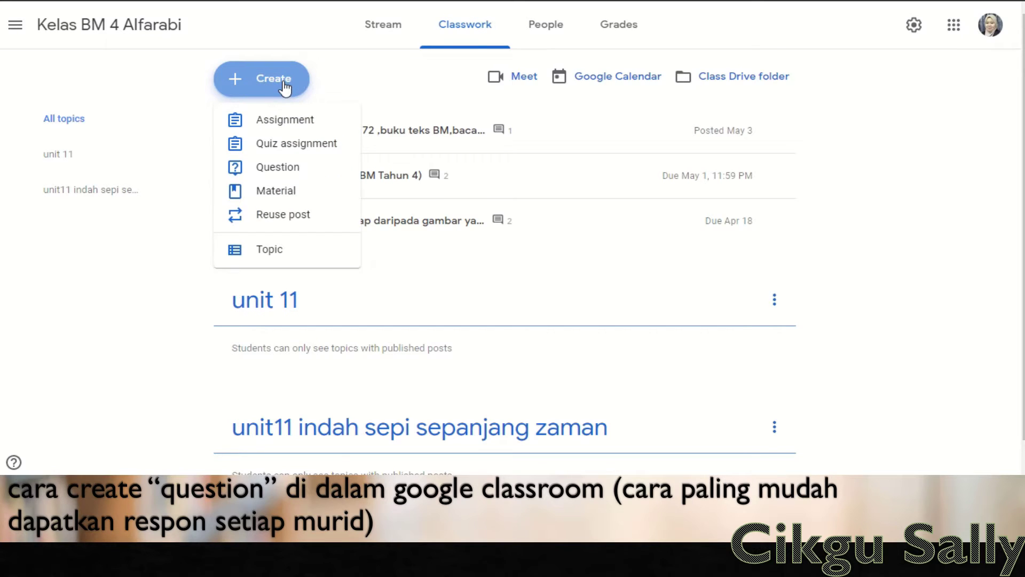
left_click(276, 167)
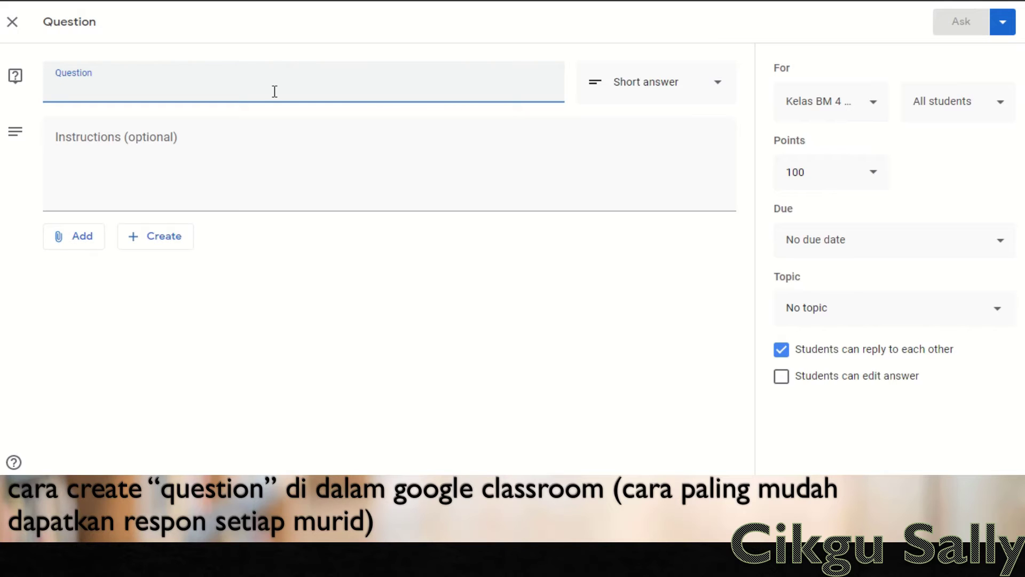
type("bi")
key("BackSpace")
key("BackSpace")
type("B")
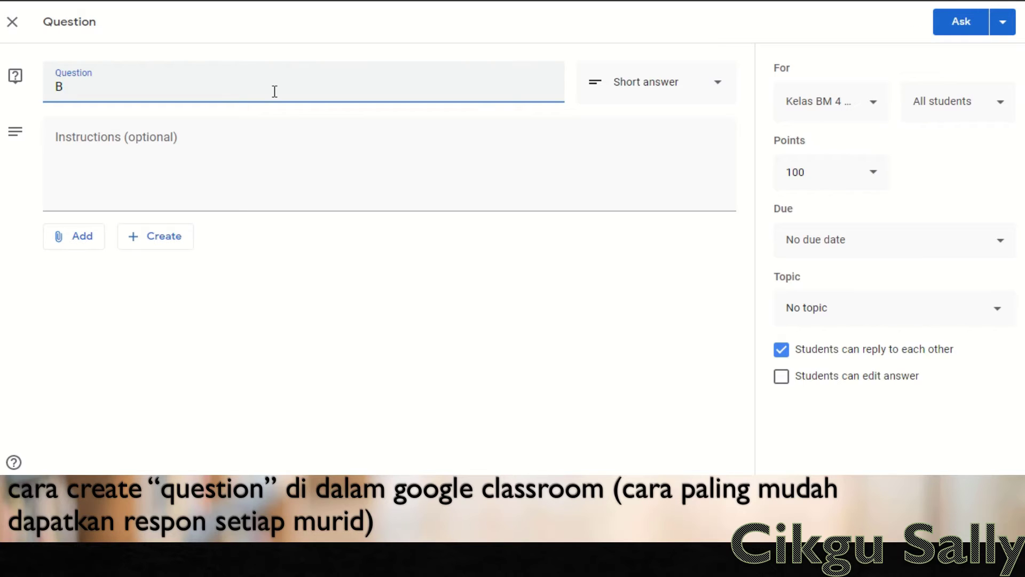
type("aca a")
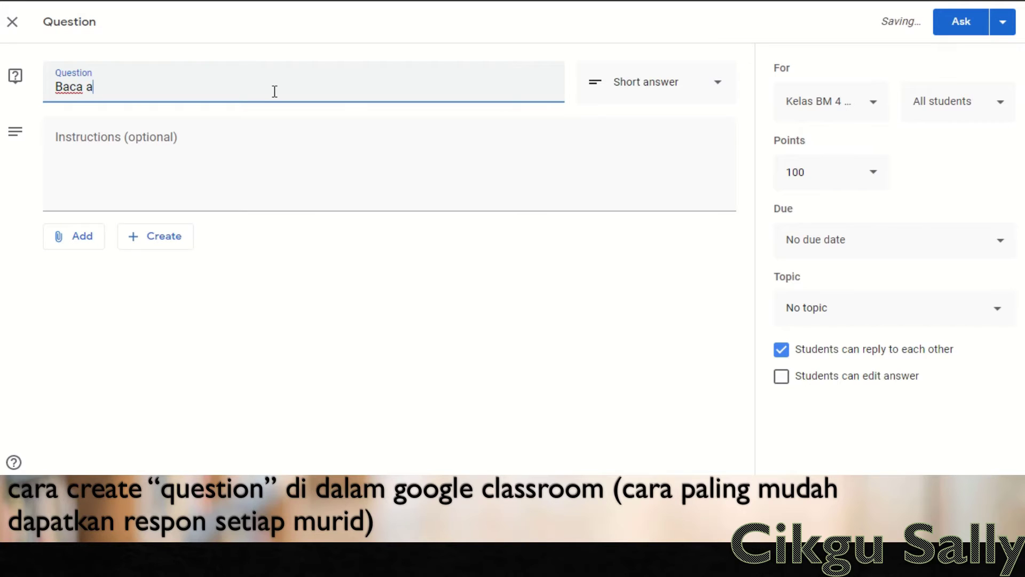
key("BackSpace")
key("BackSpace")
type("muka sur")
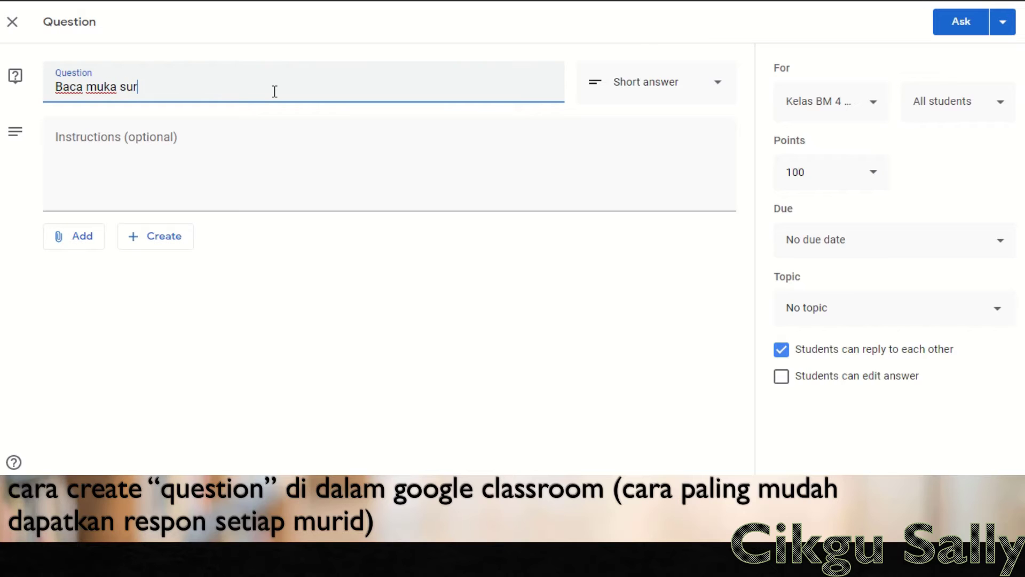
type("at 73 buku teks")
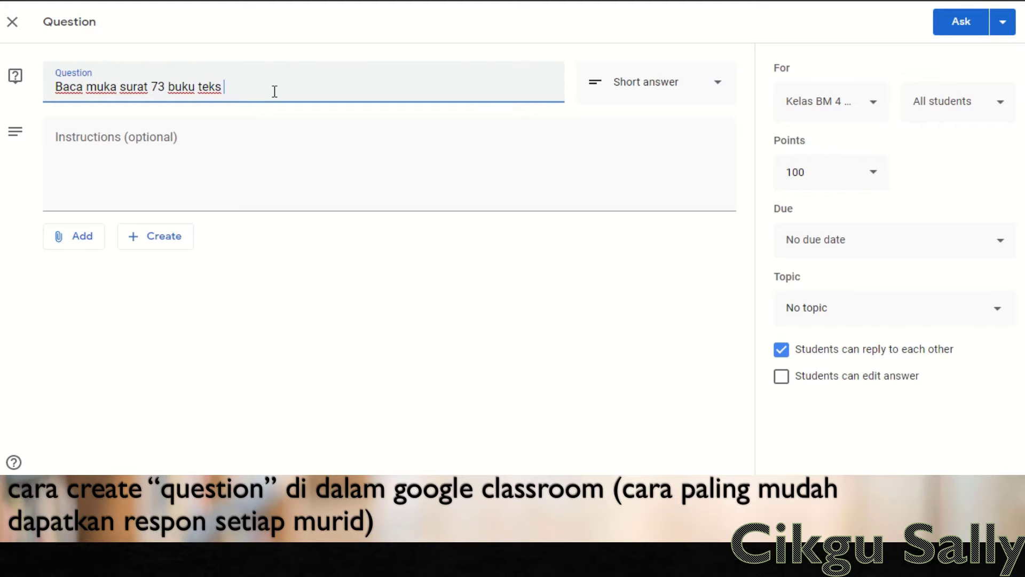
type(" baha")
type("sa")
type(" M")
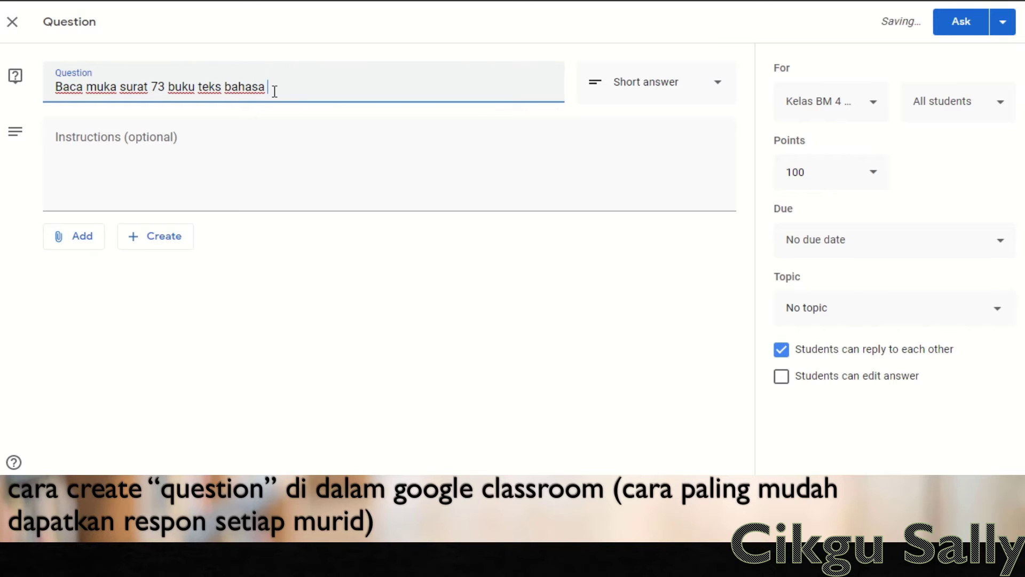
type("elay")
type("u")
type(".")
Continue the question text with "Selepas itu,jawab soalan pemahaman di bawah dengan jawapan pendek tidak perlu lengkap."
type("apa")
key("BackSpace")
key("BackSpace")
key("BackSpace")
type("Sele")
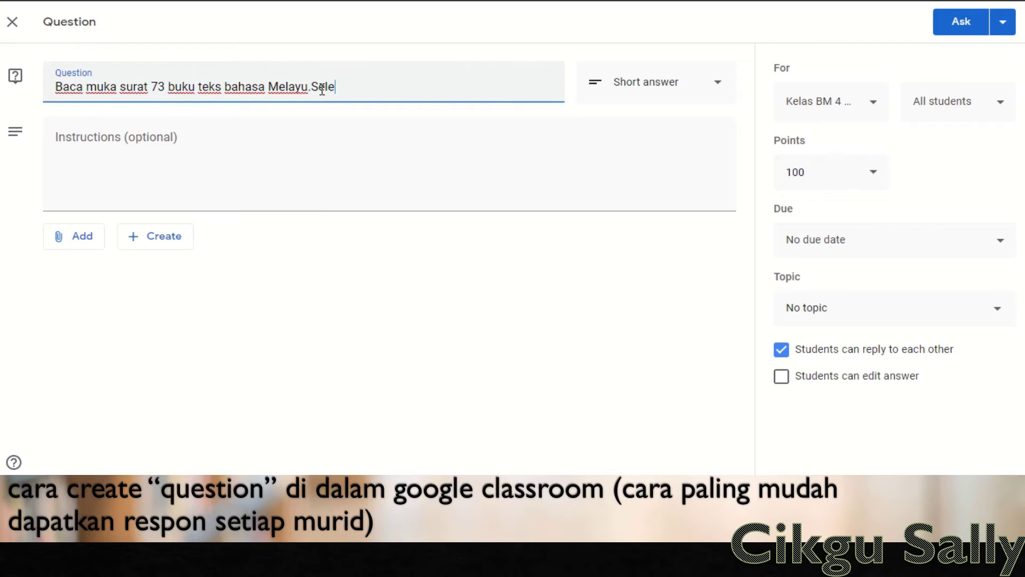
type("pas itu,jawab s")
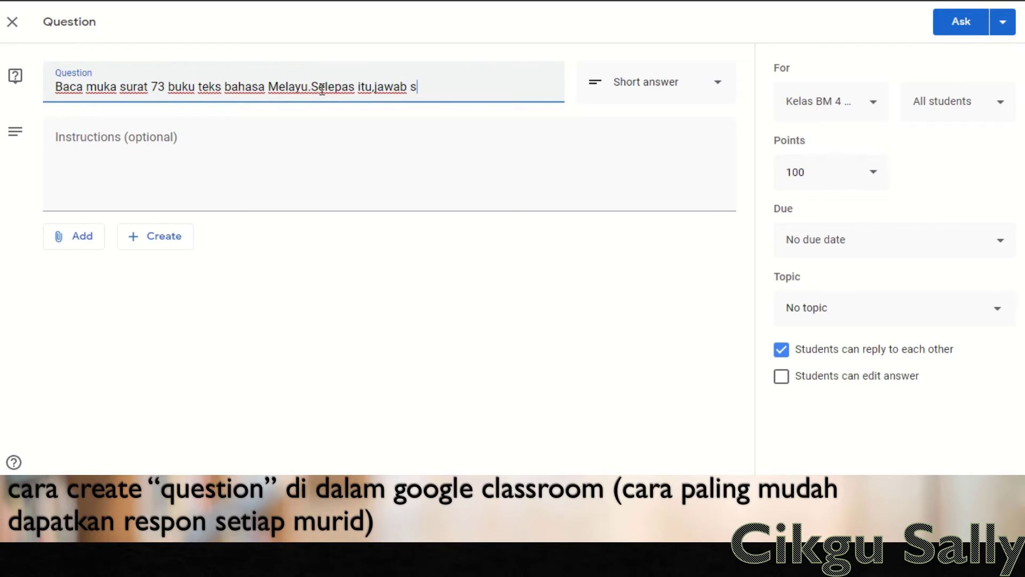
type("oalan pema")
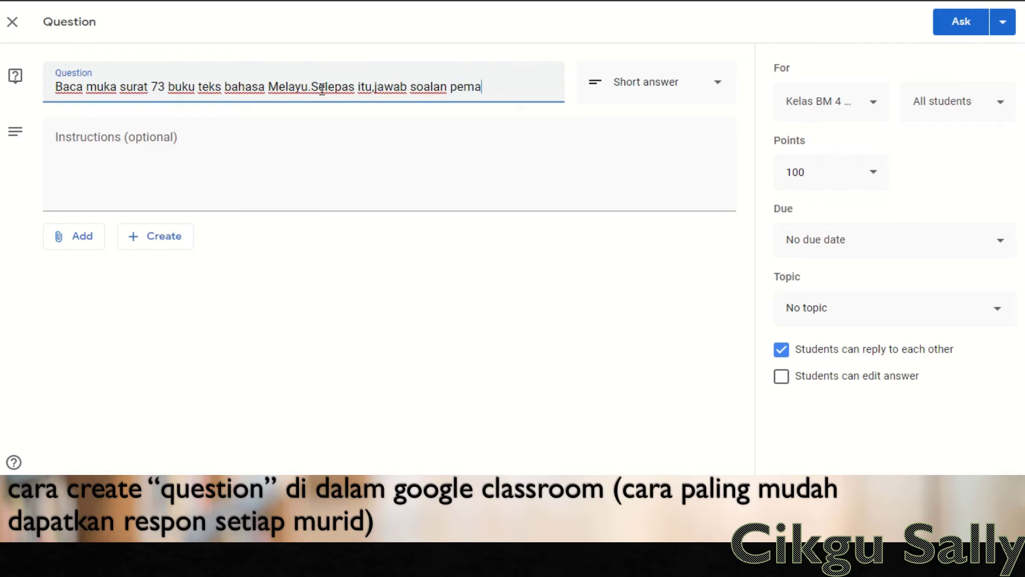
type("haman di bawah")
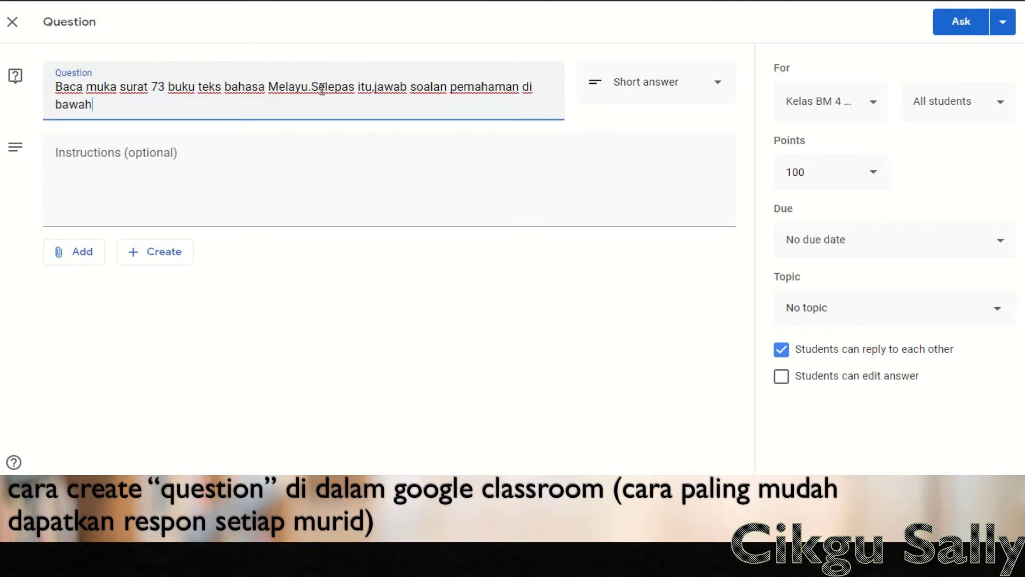
type(" dengan jawa")
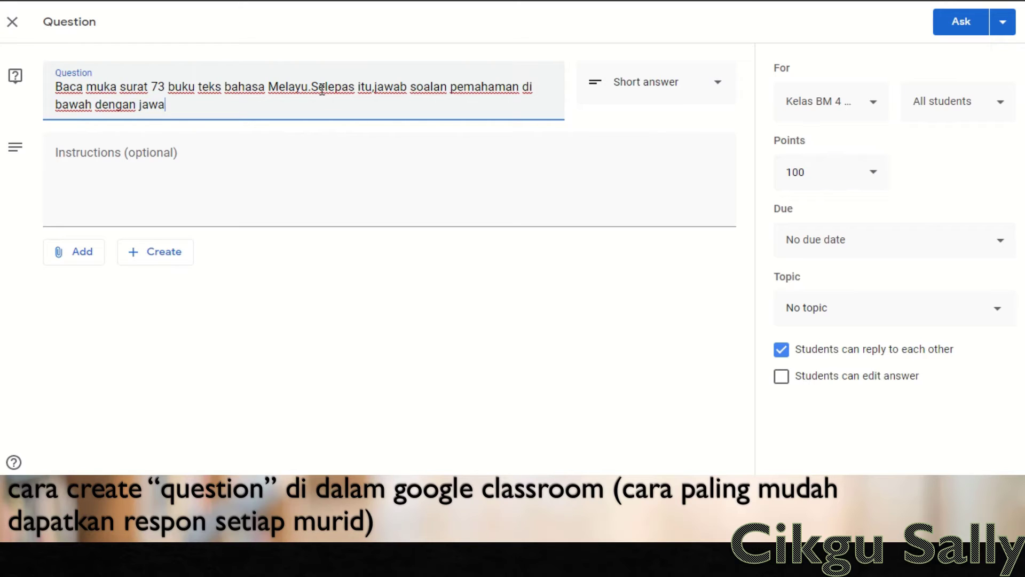
type("pan pende")
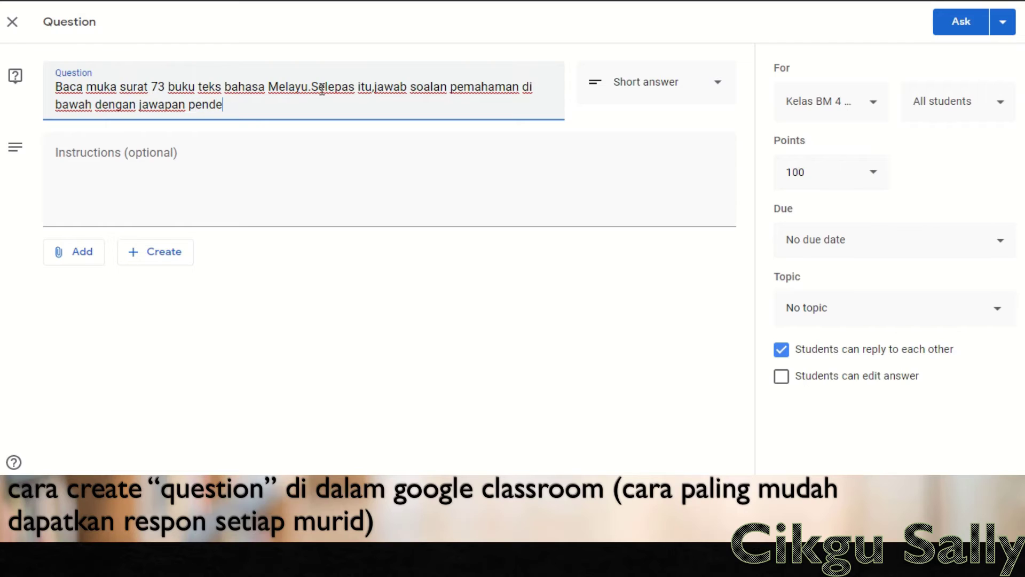
type("k tidak pe")
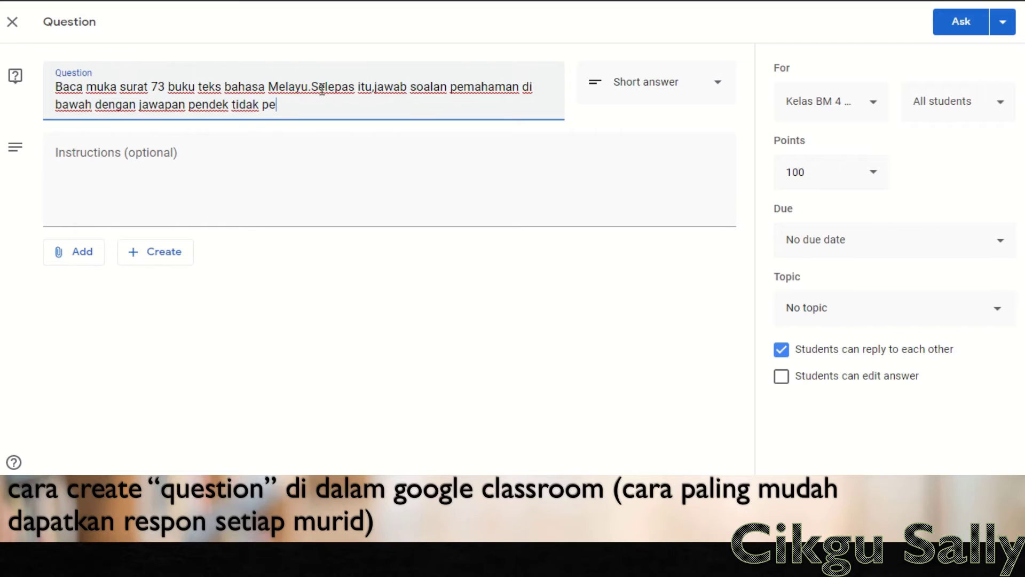
type("rlu lengkap.")
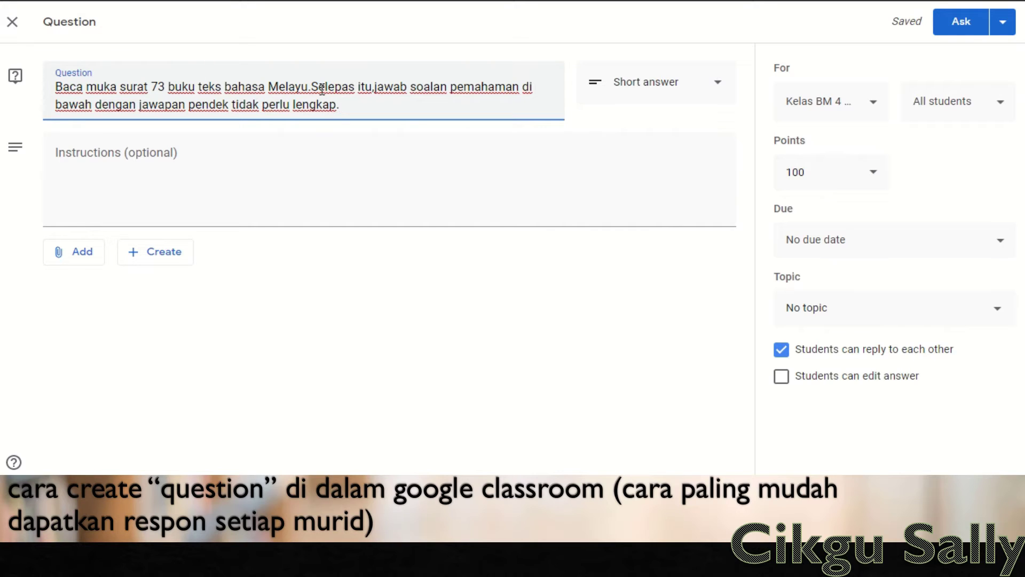
Enter the question's instructions as "Soalan." followed by a new line reading "1.Dari mana tarian dabus berasal?"
left_click(136, 150)
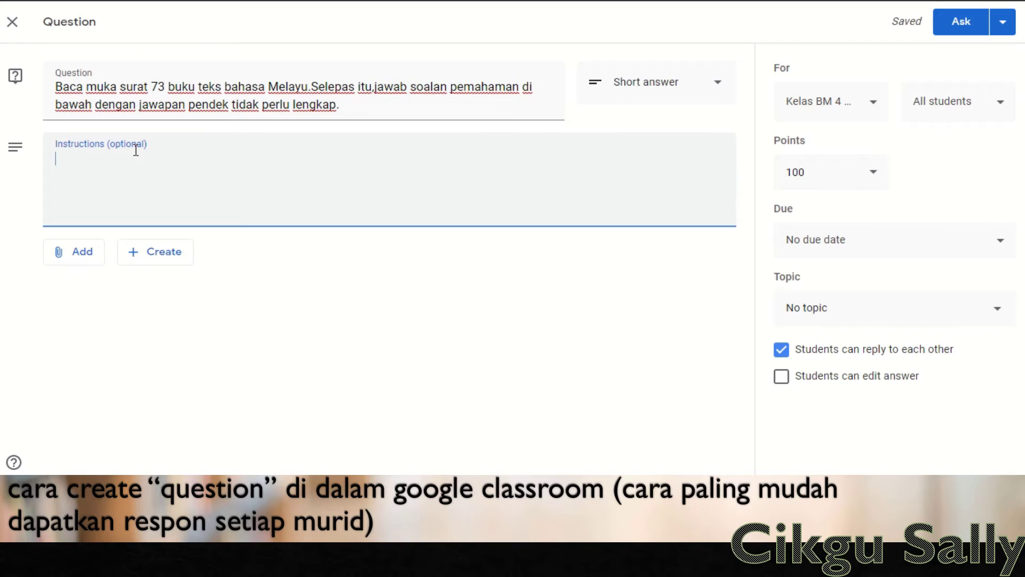
type("Soalan")
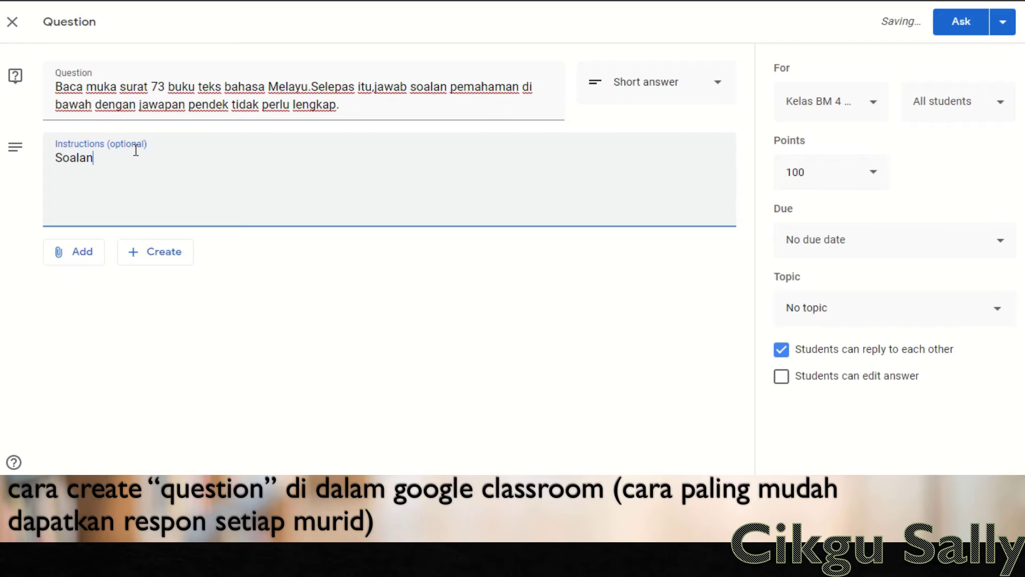
type(".")
key("Return")
type("1.")
type("dari man")
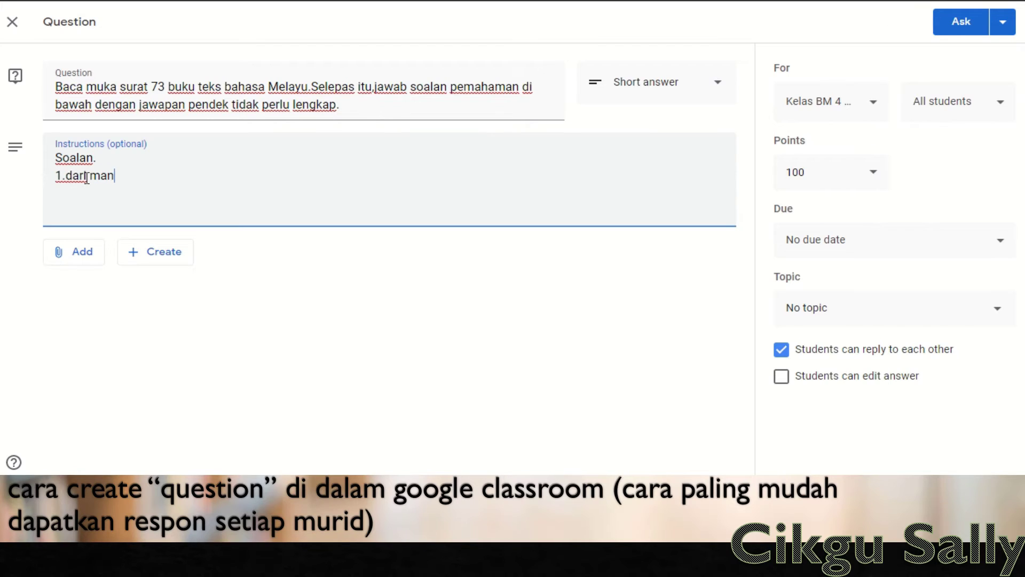
type("a tarian da")
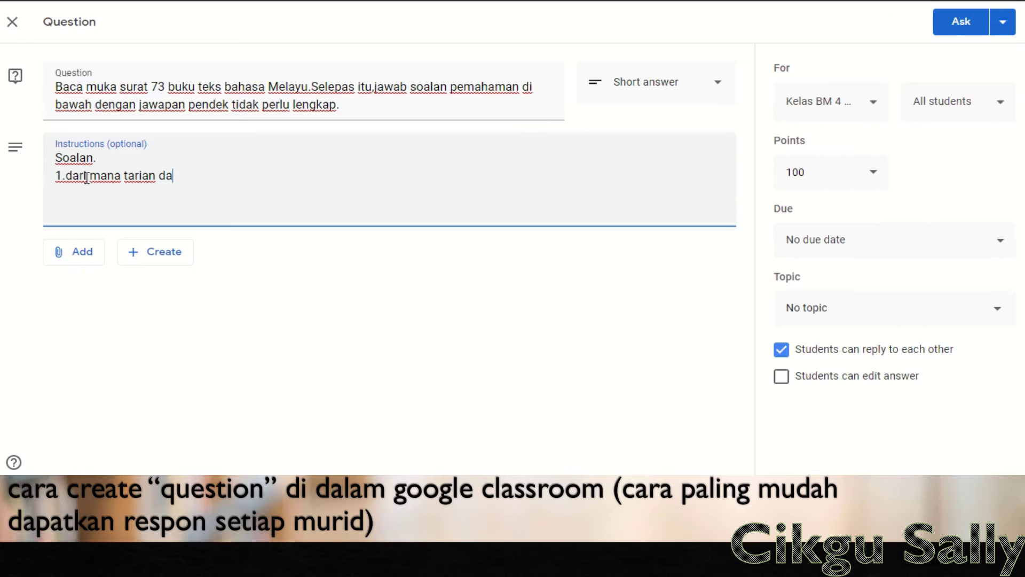
type("bus ber")
type("asal")
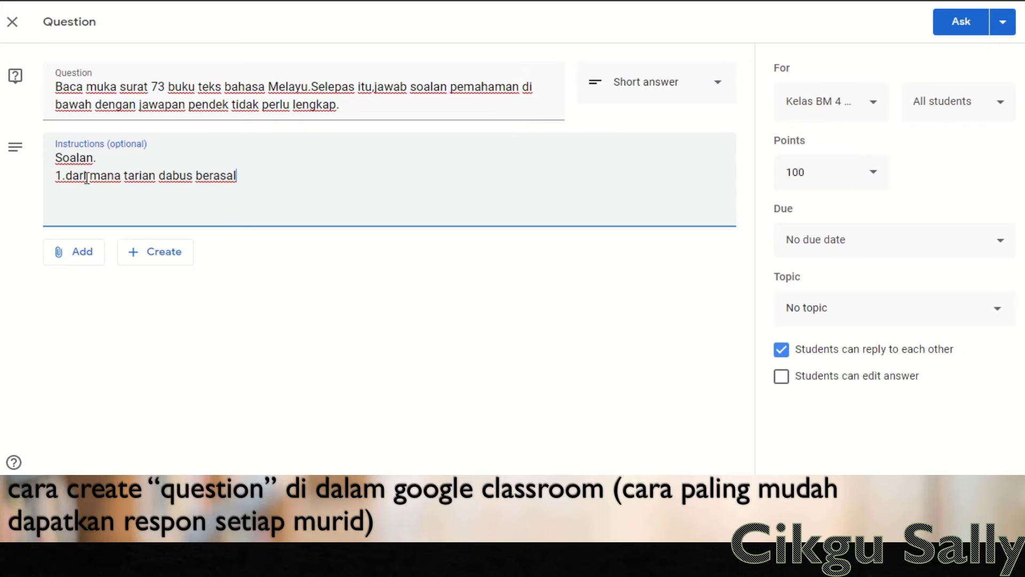
type("?")
key("BackSpace")
type("D")
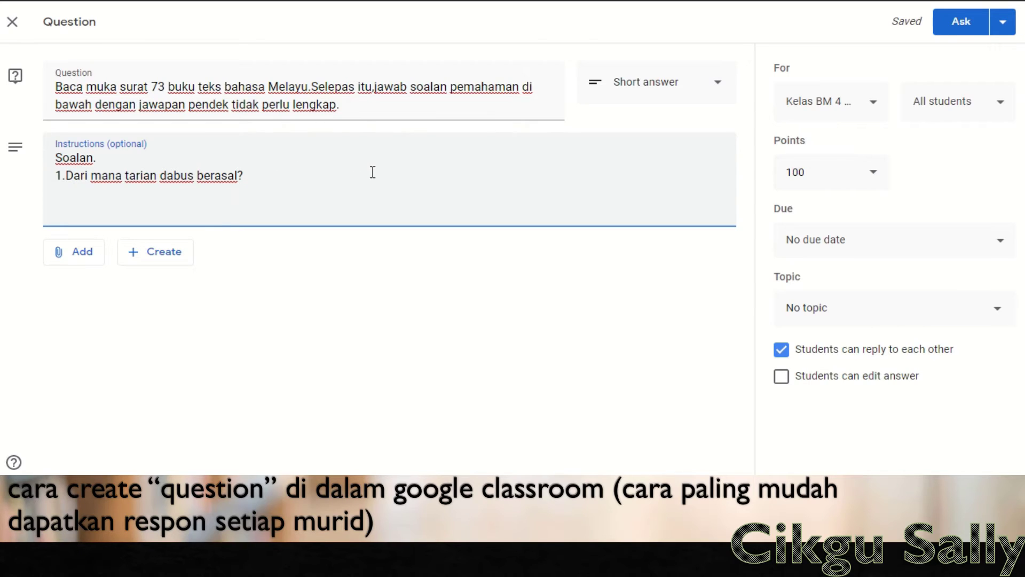
left_click(86, 257)
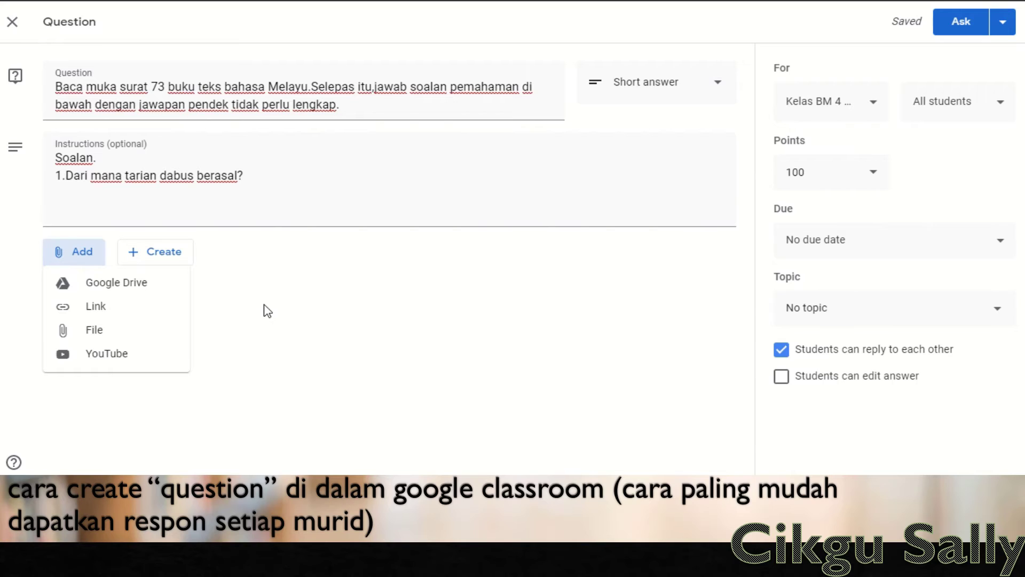
left_click(289, 286)
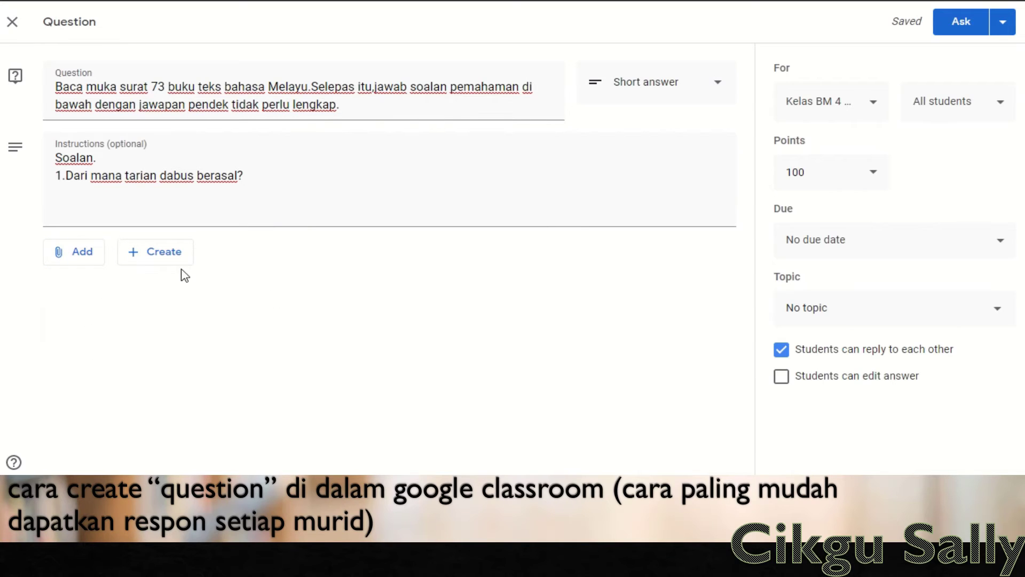
left_click(171, 260)
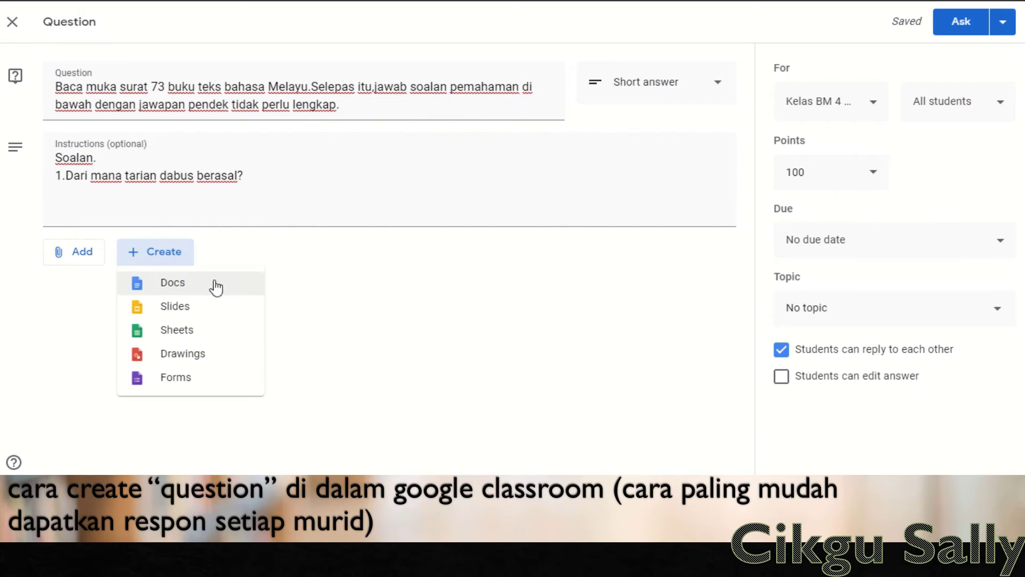
left_click(307, 256)
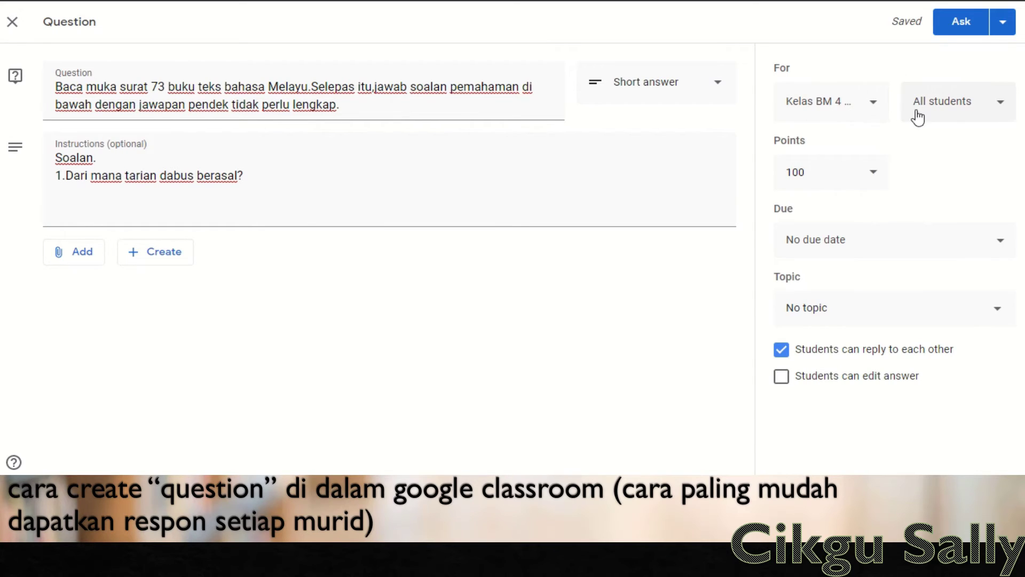
Make the question ungraded, assign it to topic "unit 11" and stop students from replying to each other
left_click(871, 174)
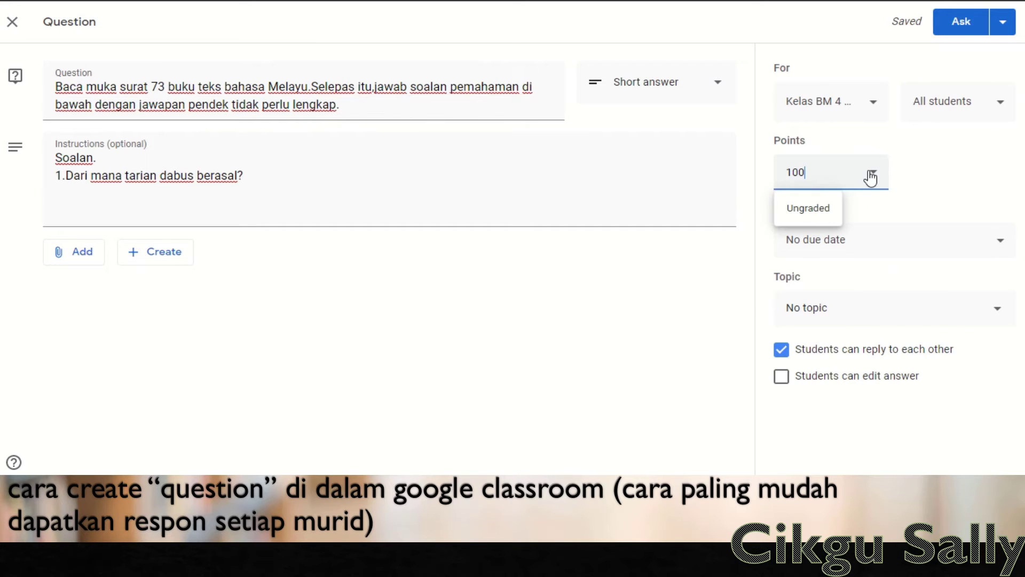
left_click(805, 211)
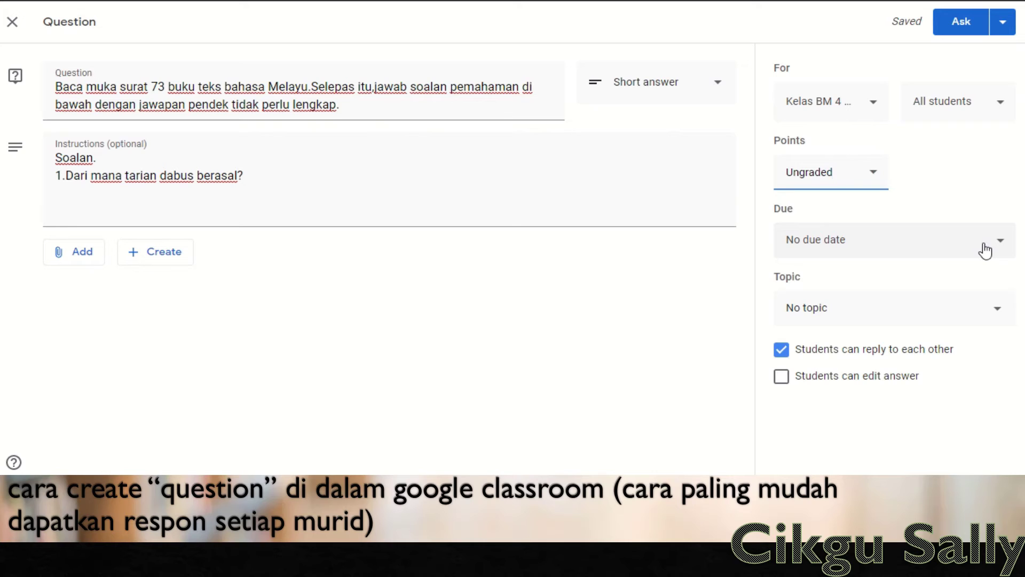
left_click(944, 321)
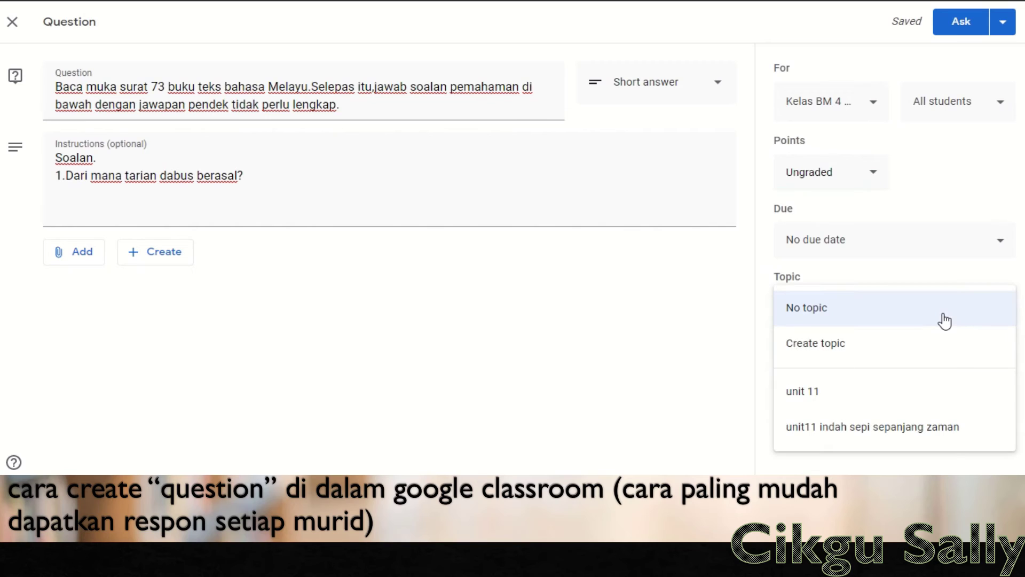
left_click(868, 401)
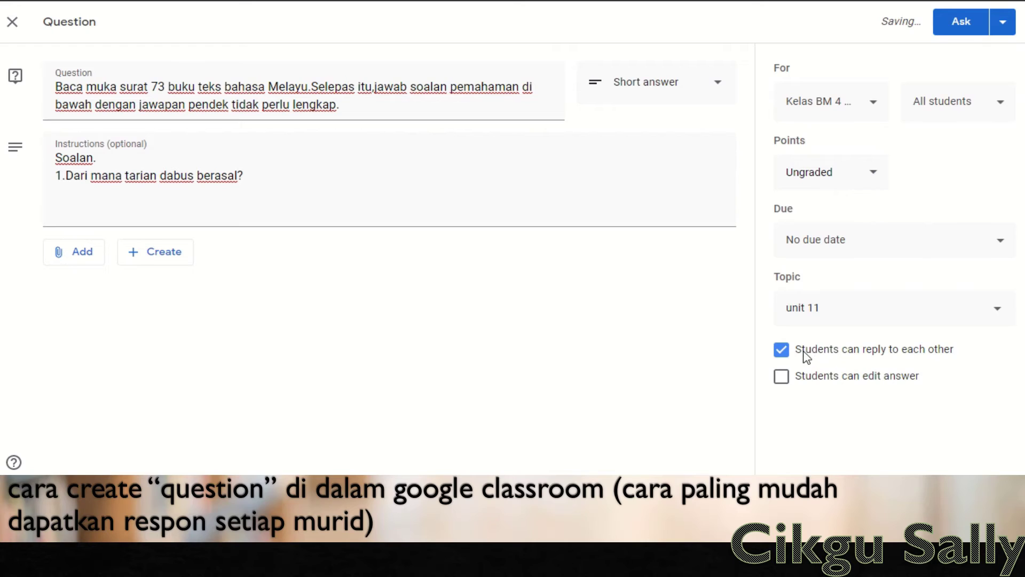
left_click(781, 350)
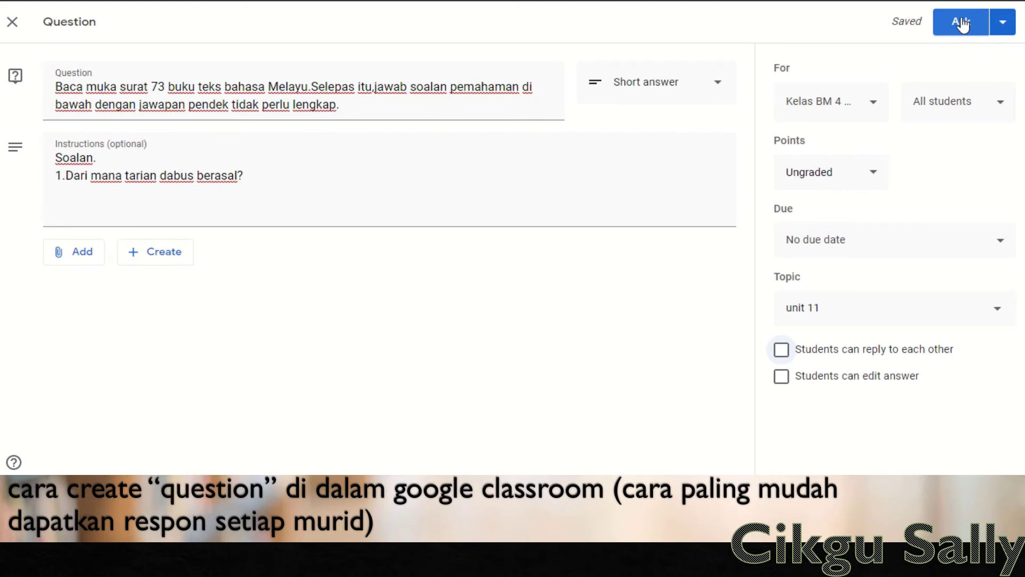
Post the finished question to the class immediately
left_click(999, 24)
left_click(863, 58)
left_click(957, 29)
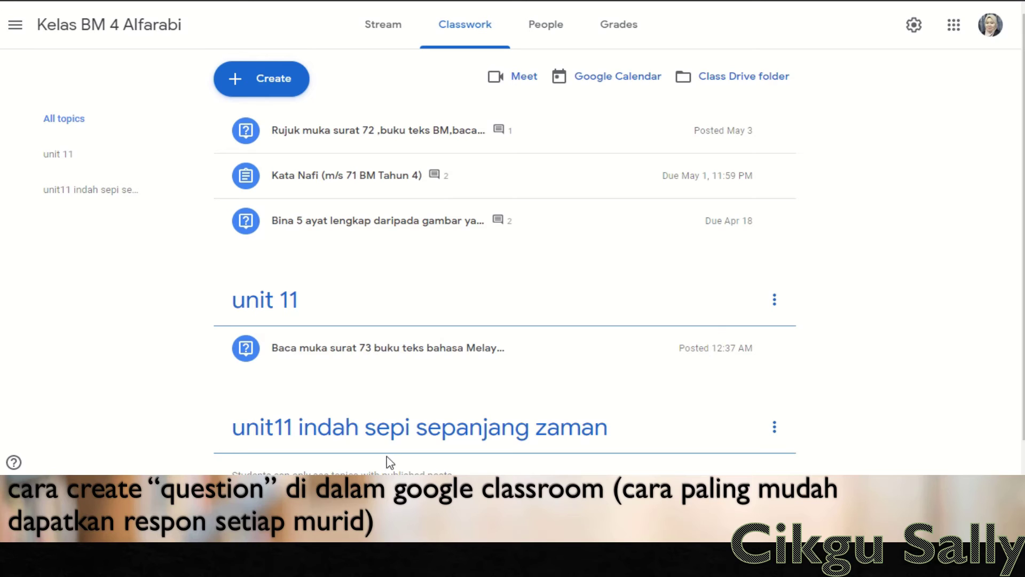
Switch to the other Chrome window showing the Google Classroom class list
mouse_move(271, 566)
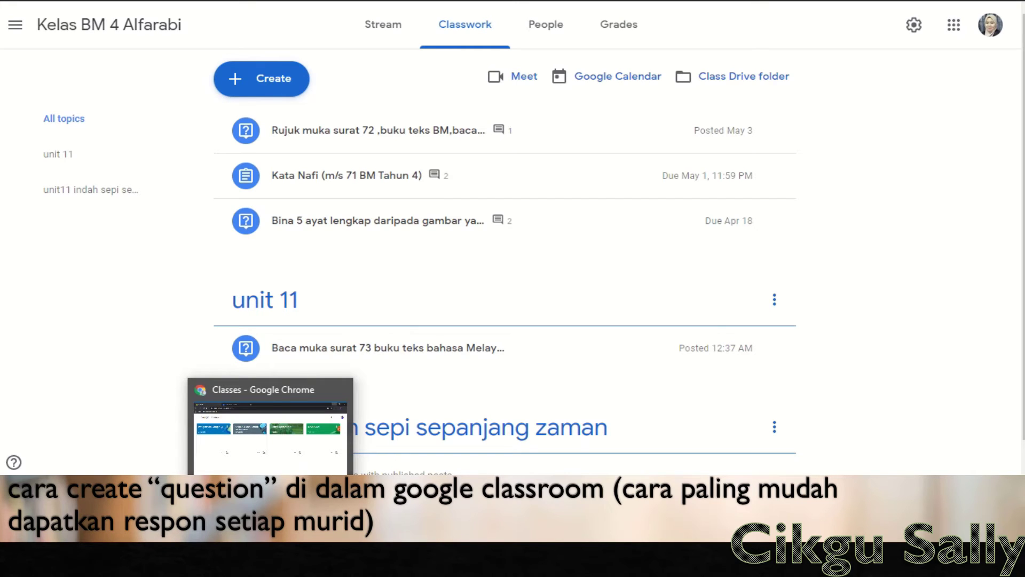
left_click(270, 565)
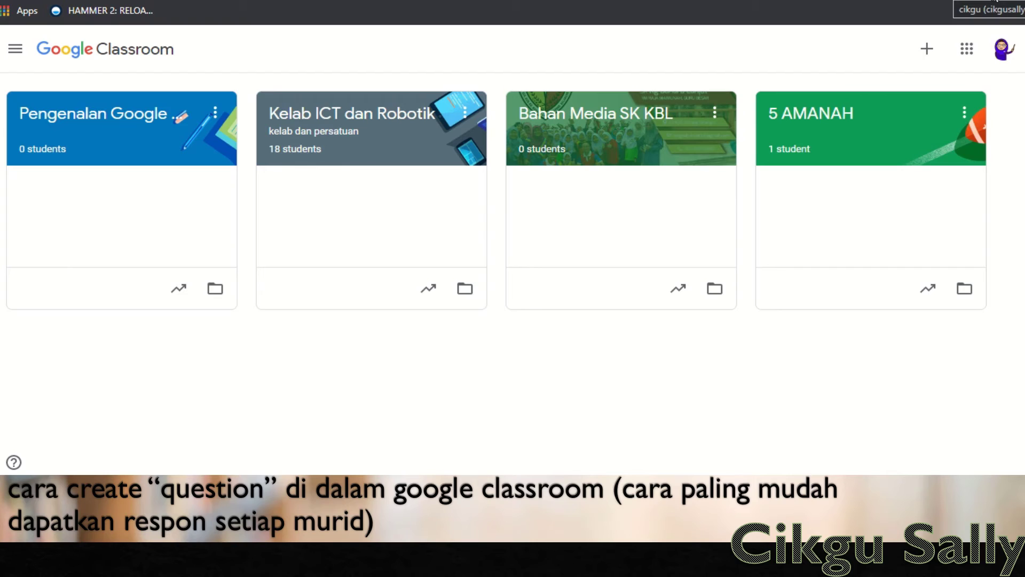
left_click(993, 1)
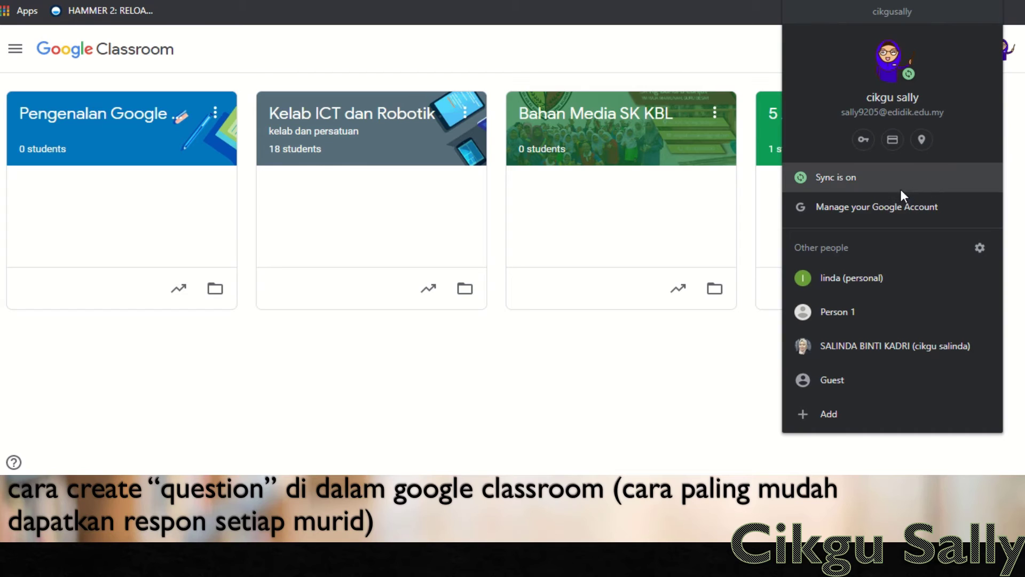
left_click(834, 408)
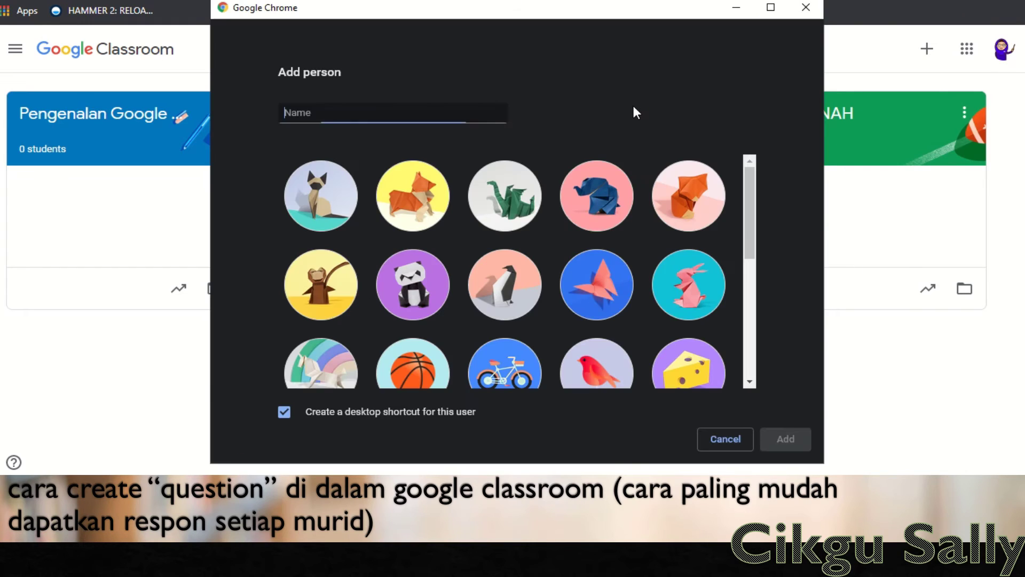
left_click(803, 15)
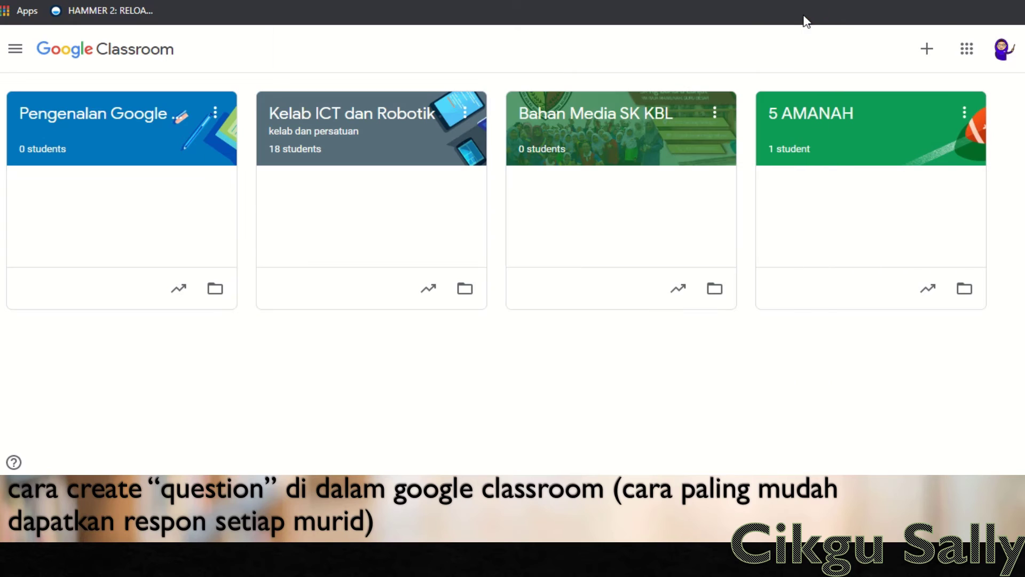
Switch Google Classroom to the student account and open the class Kelas BM 4 Alfarabi
left_click(1002, 49)
left_click(887, 291)
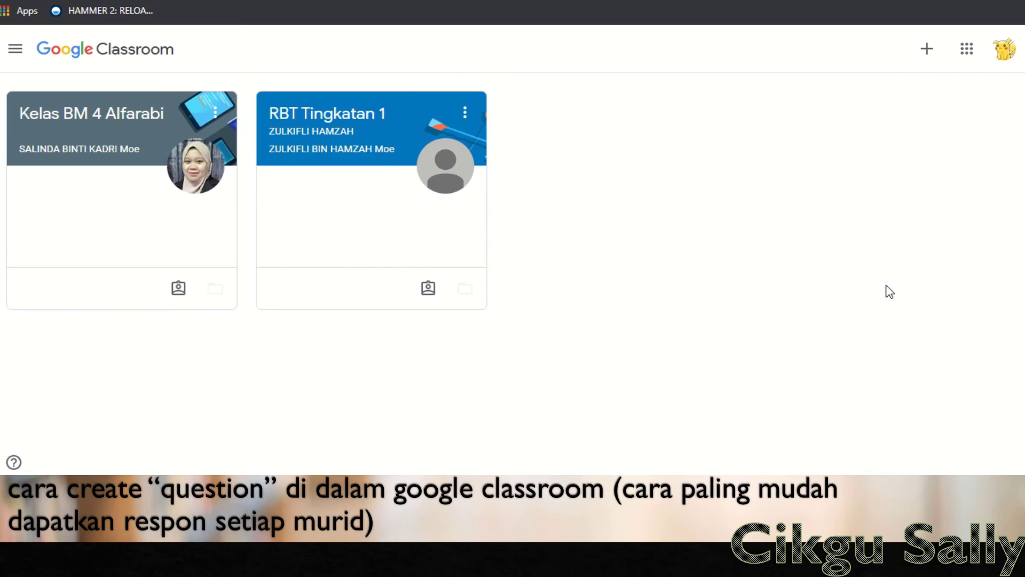
left_click(101, 130)
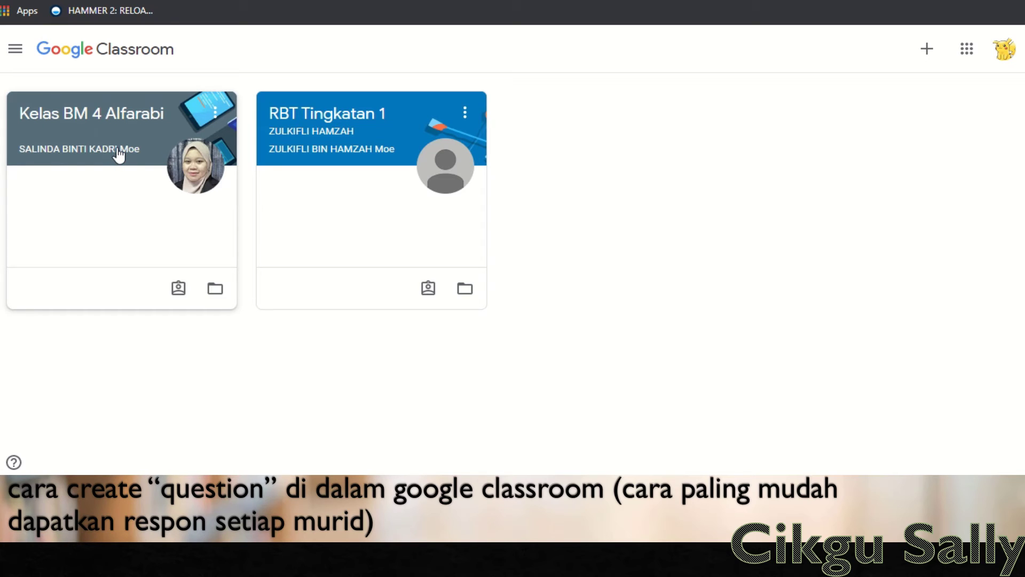
left_click(121, 109)
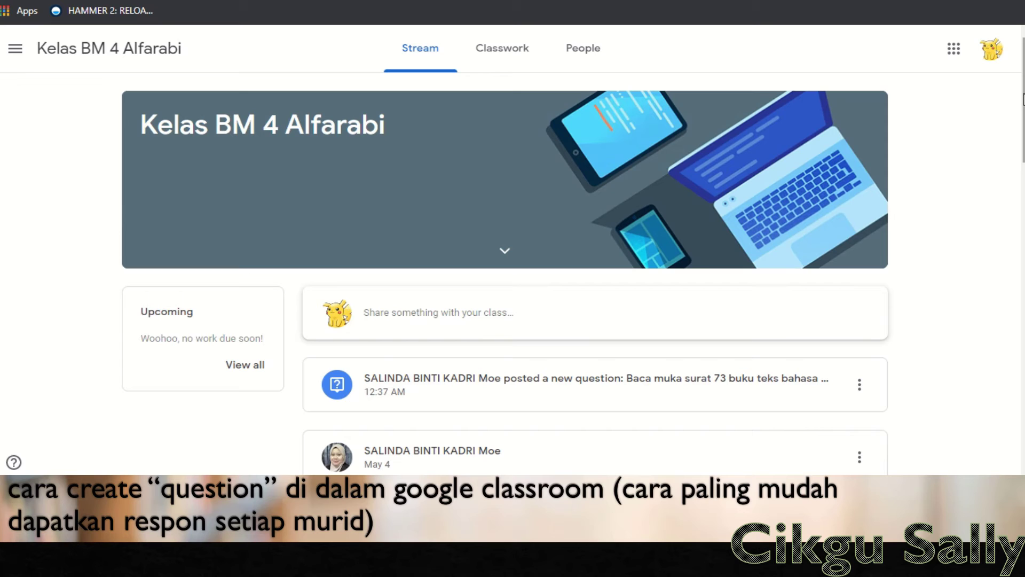
Open the newly posted question "Baca muka surat 73 buku teks bahasa..." from the class stream
left_click_drag(1022, 101, 1022, 128)
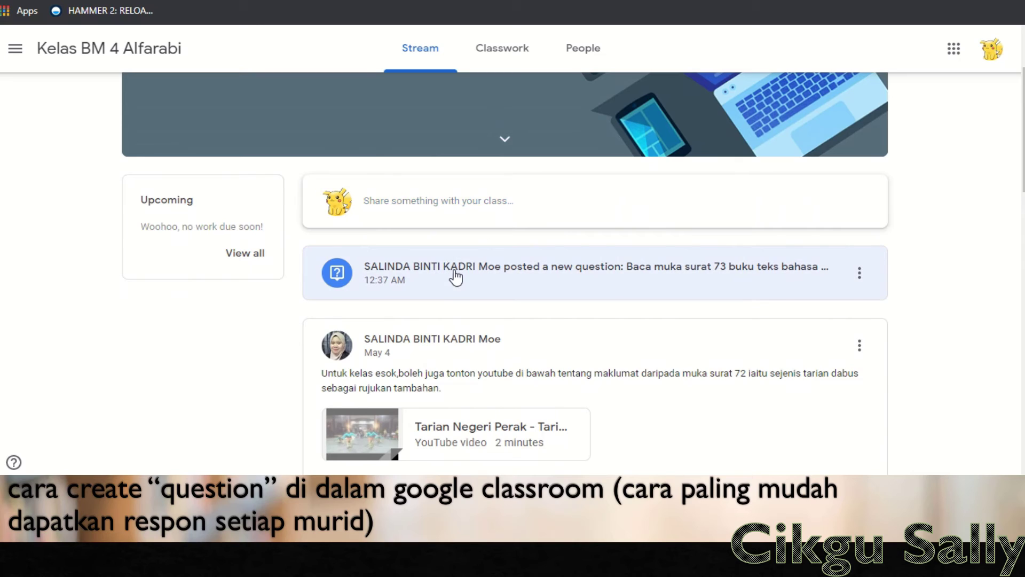
left_click(518, 280)
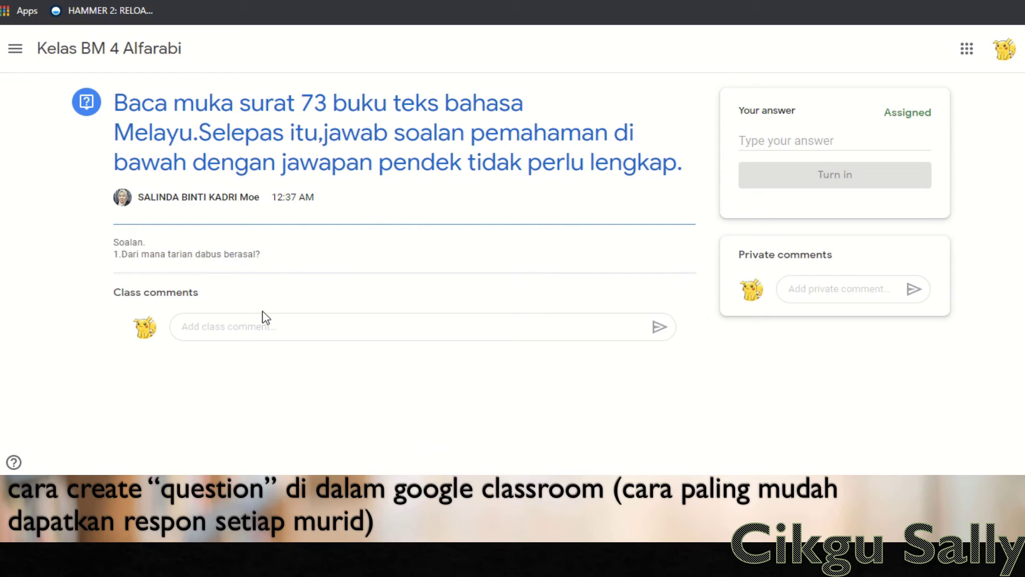
left_click(239, 331)
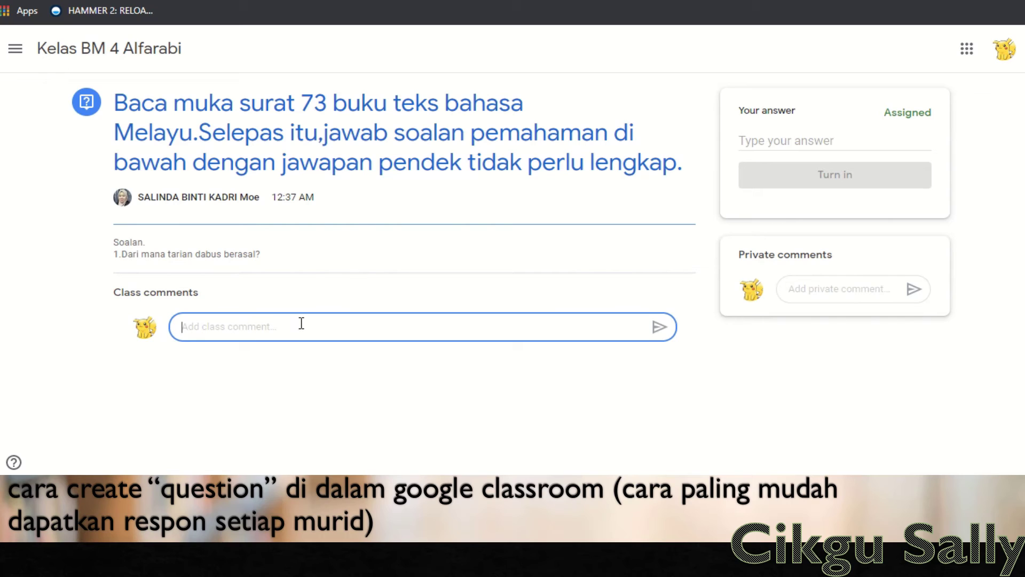
left_click(274, 265)
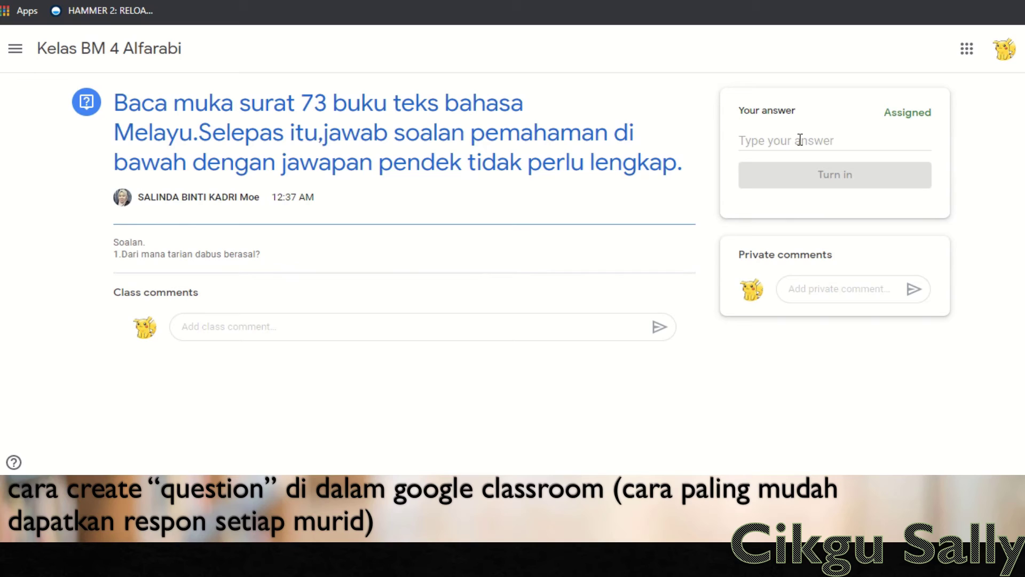
Enter "1.Dari Perak" as the student's answer to the question, with both words capitalized
left_click(816, 140)
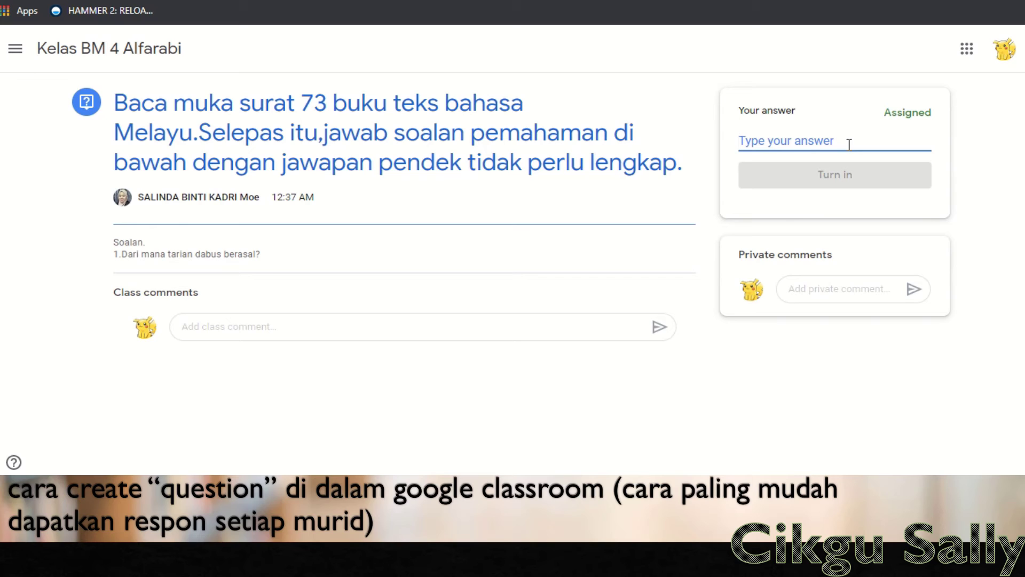
type("1.")
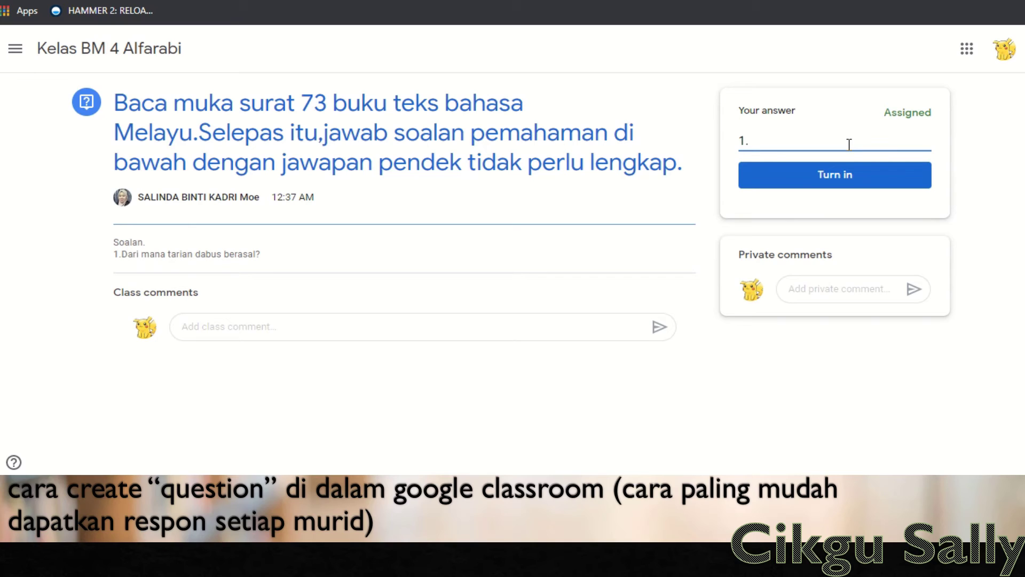
type("dari")
type("perak")
left_click(779, 140)
key("BackSpace")
type("P")
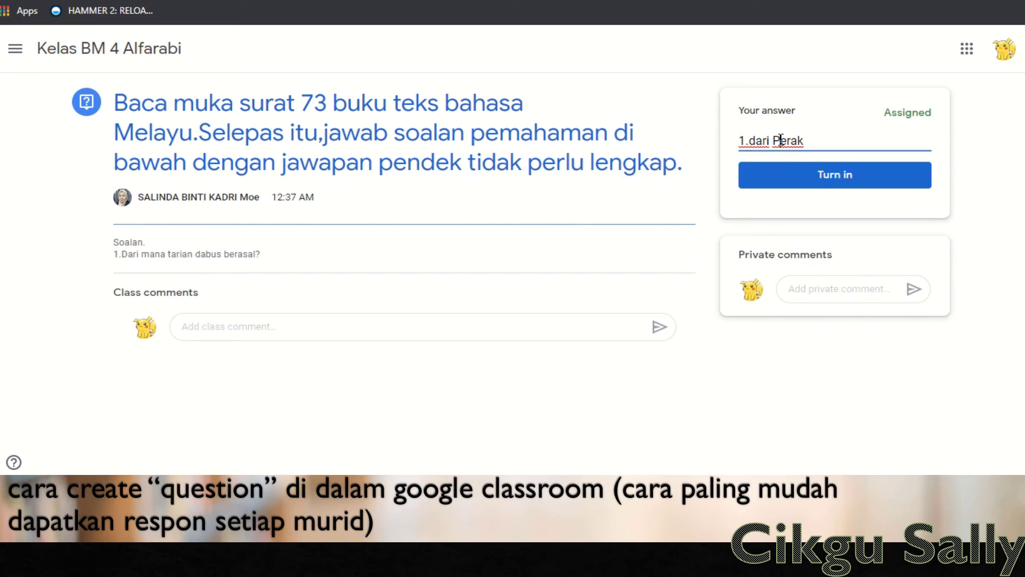
left_click(755, 140)
key("BackSpace")
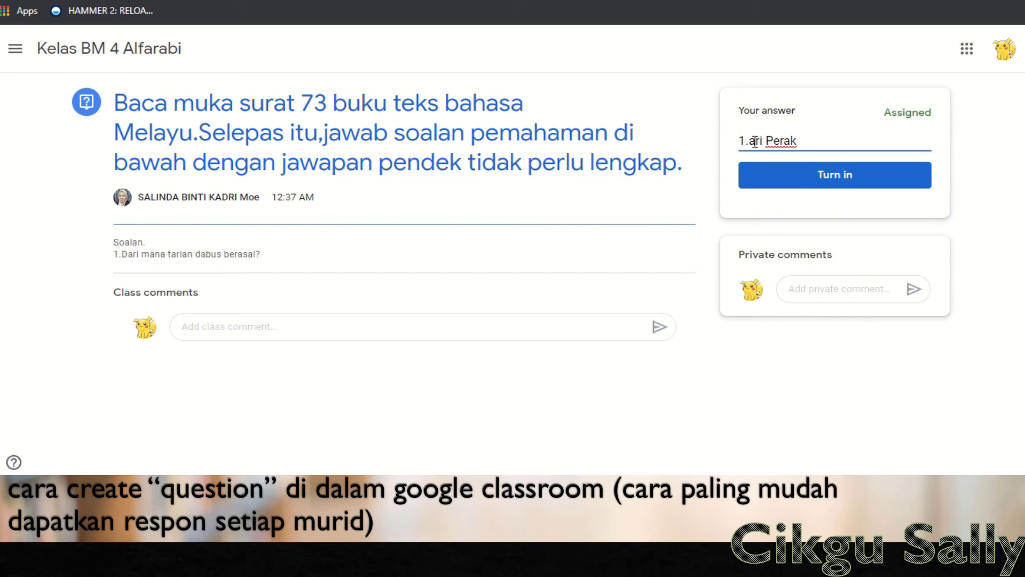
type("D")
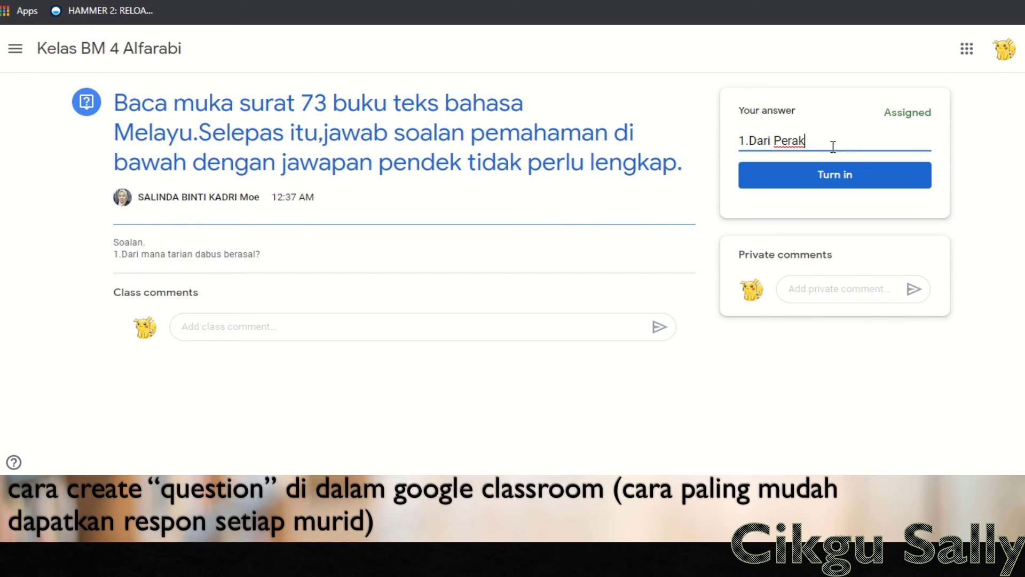
Add blank numbered lines "2." and "3." below "1.Dari Perak" in the student's answer
type(".")
key("BackSpace")
key("Return")
type("2.")
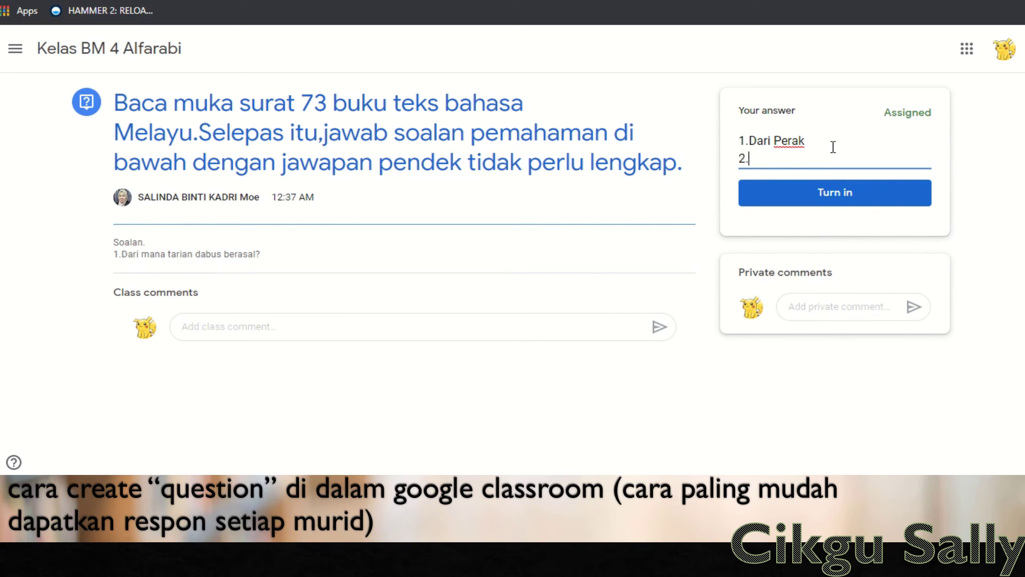
key("Return")
type("3")
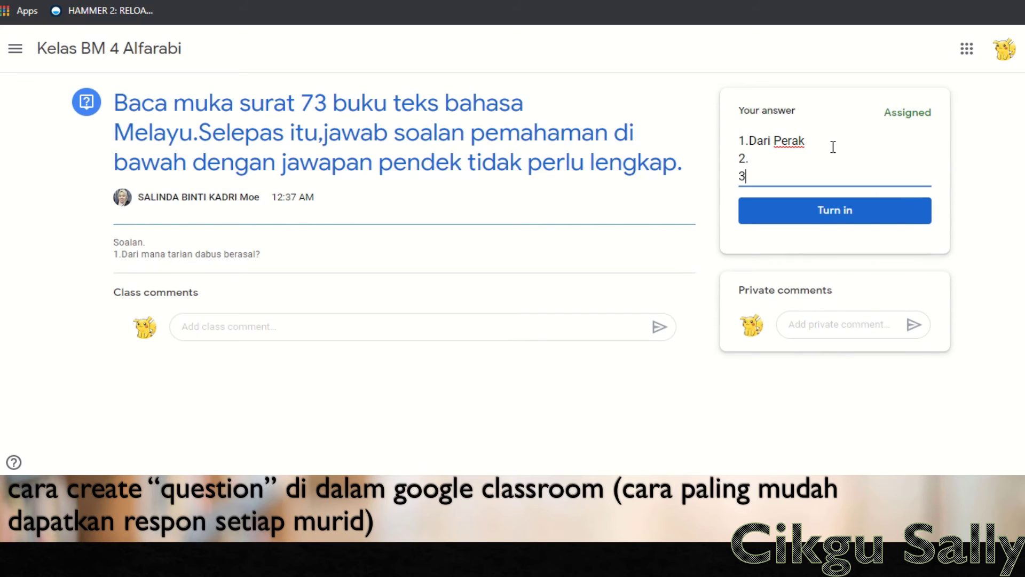
type(".")
key("Return")
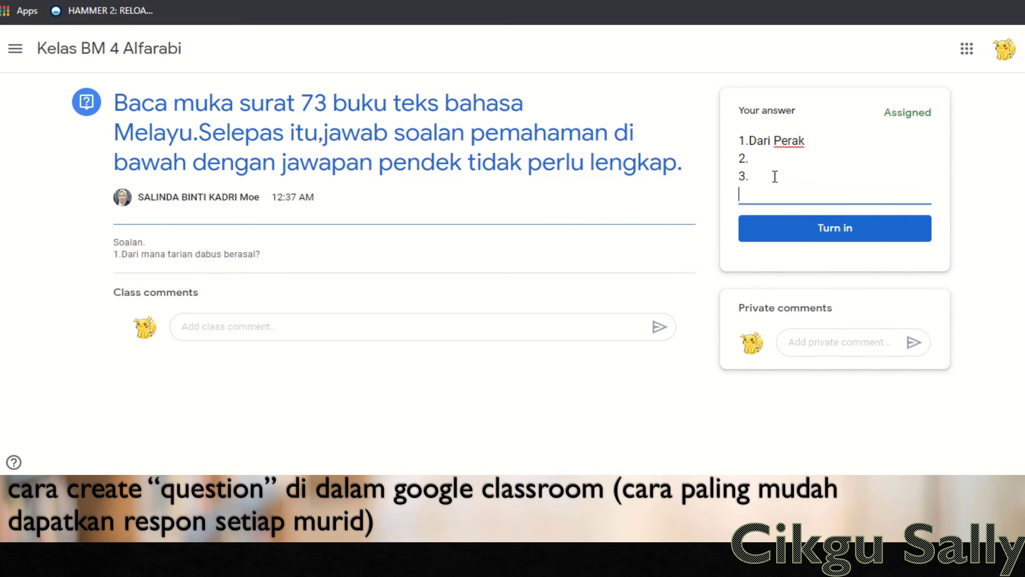
Remove the extra numbered lines from the student's answer, keeping only "1.Dari Perak"
type("4")
key("BackSpace")
key("BackSpace")
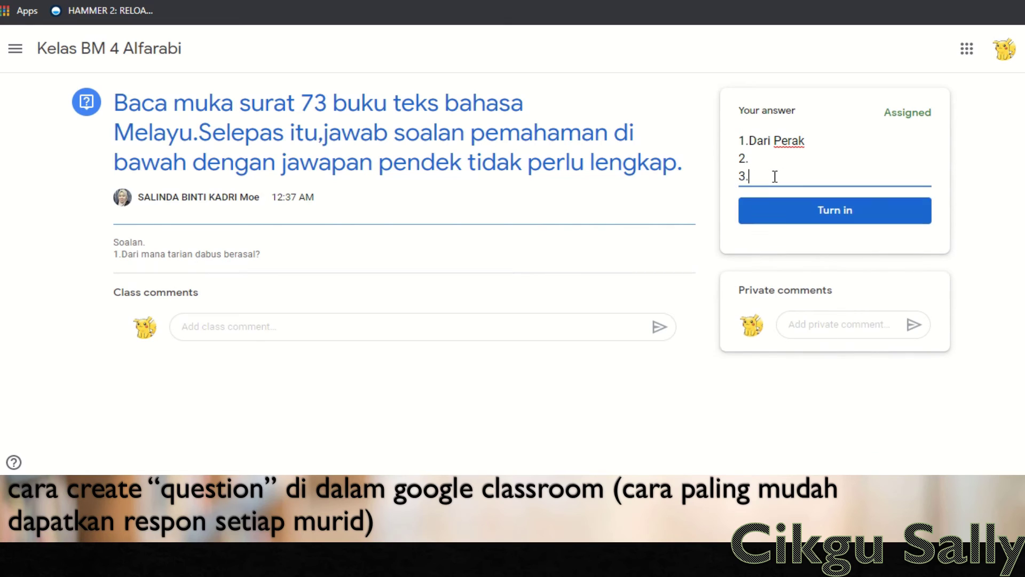
key("BackSpace")
key("BackSpace")
key("BackSpace")
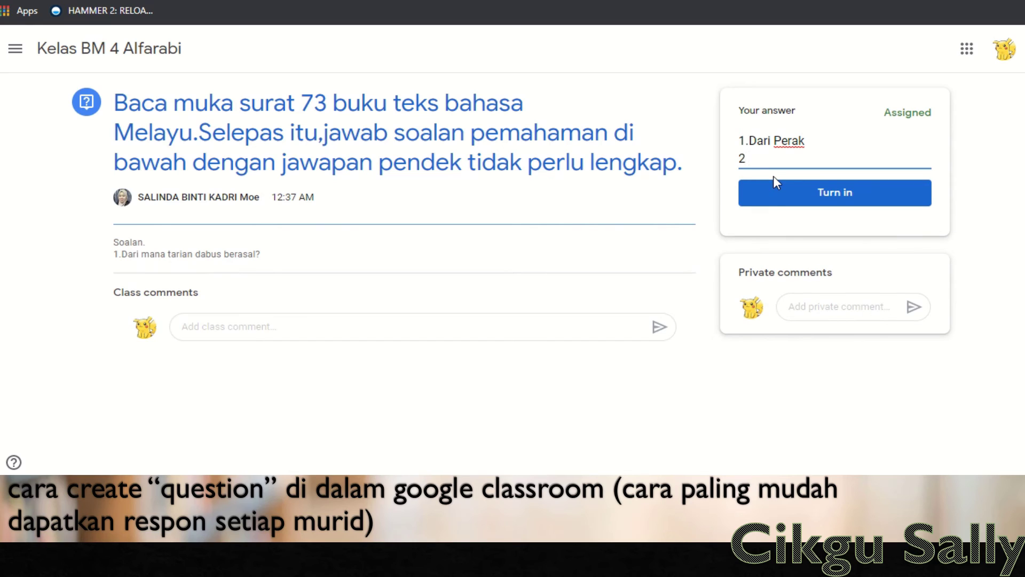
key("BackSpace")
key("BackSpace")
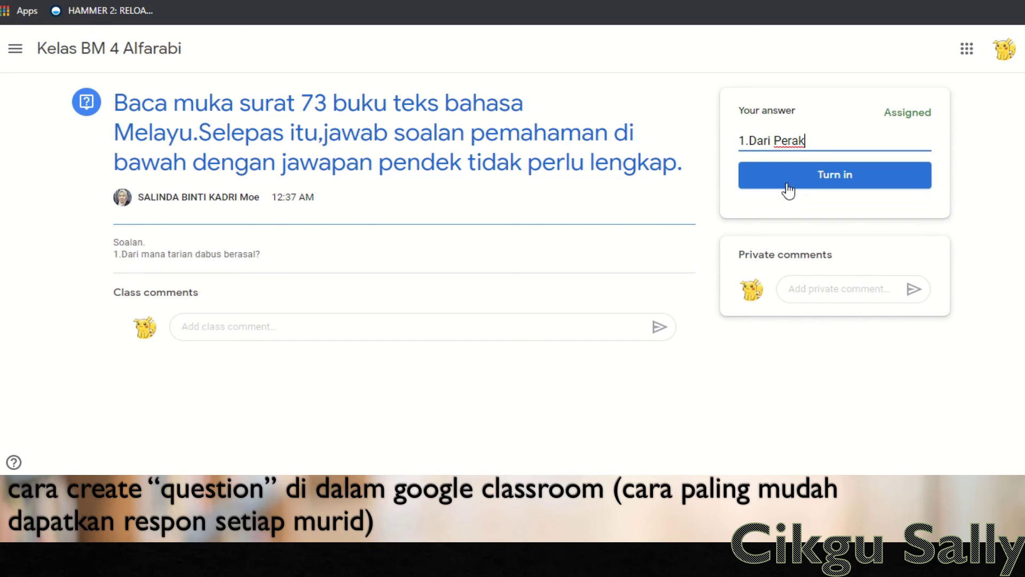
Turn in the student's answer to the question and confirm the submission
left_click(845, 178)
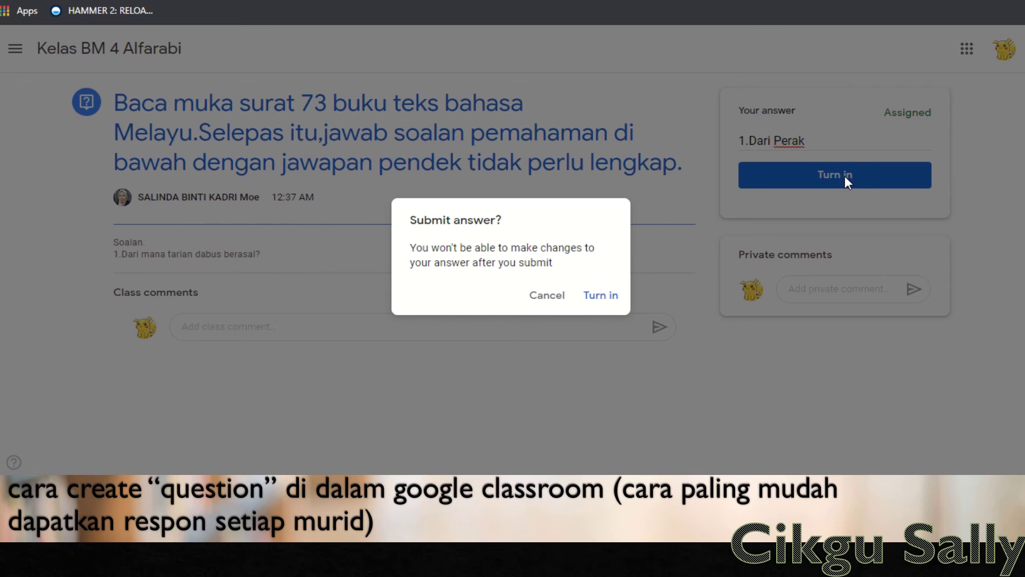
left_click(606, 299)
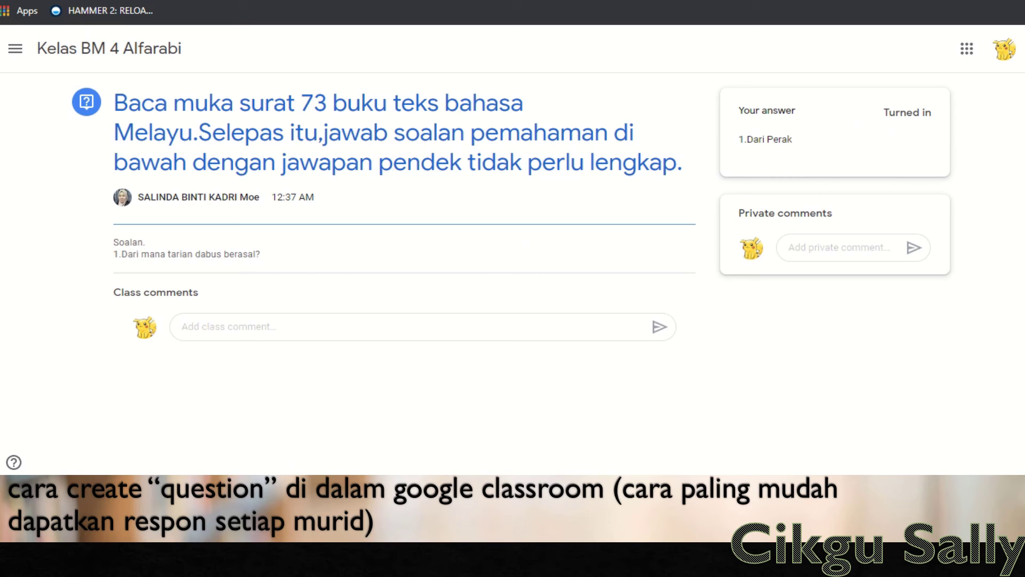
Switch to the teacher's Chrome window and open the turned-in answers for the unit 11 question "Baca muka surat 73 buku teks bahasa Melay..."
mouse_move(308, 565)
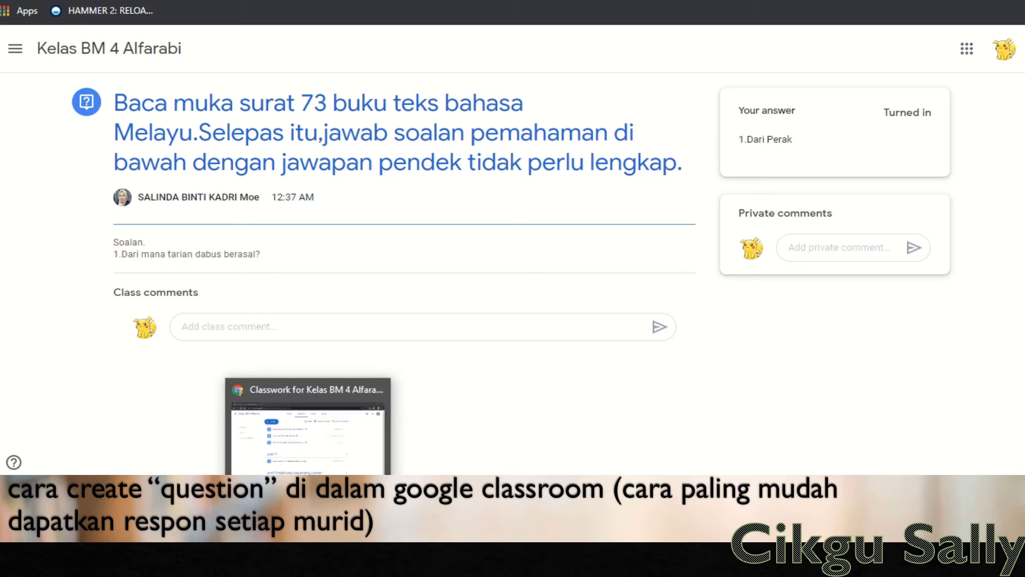
left_click(307, 427)
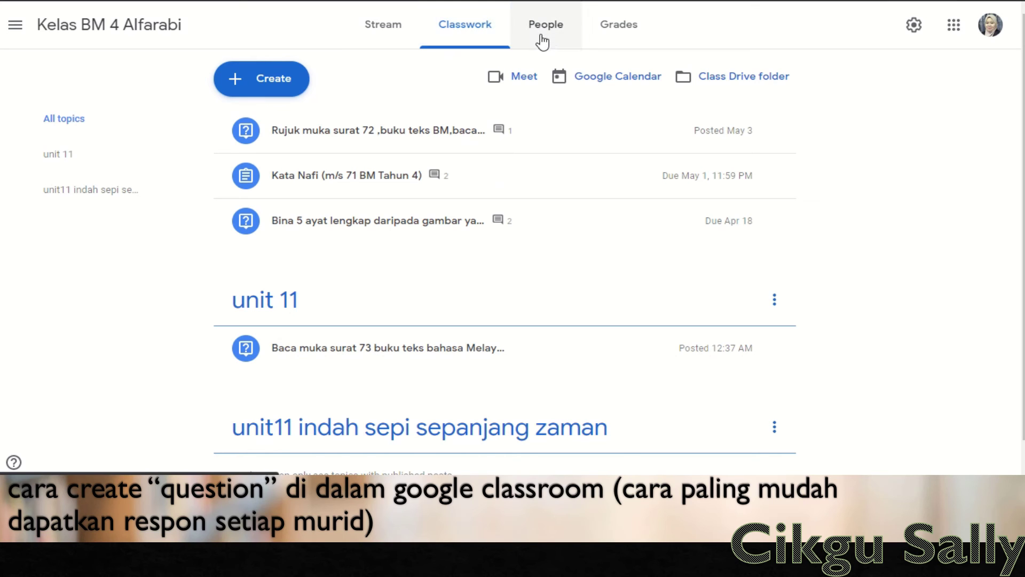
left_click(386, 28)
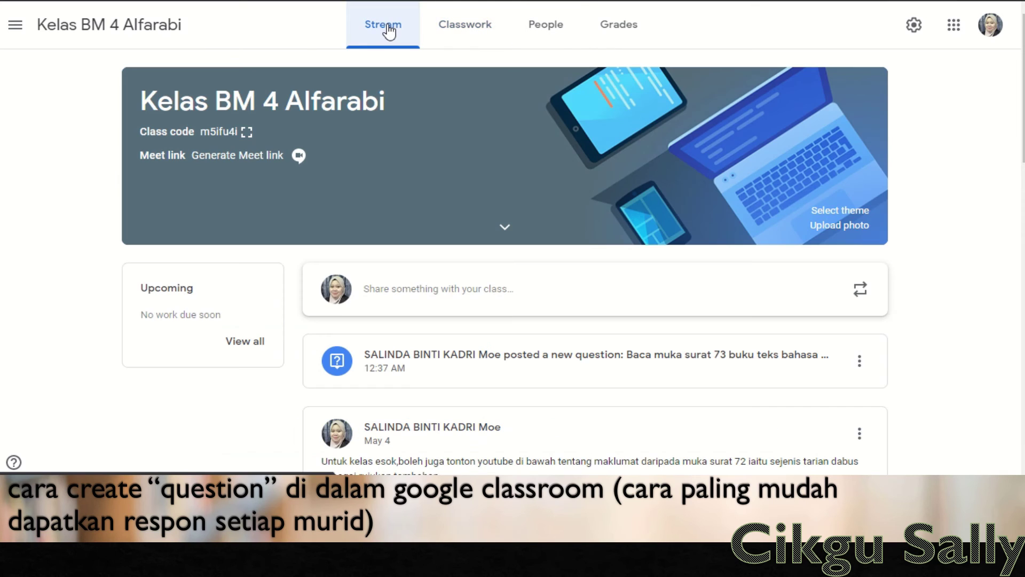
left_click(467, 32)
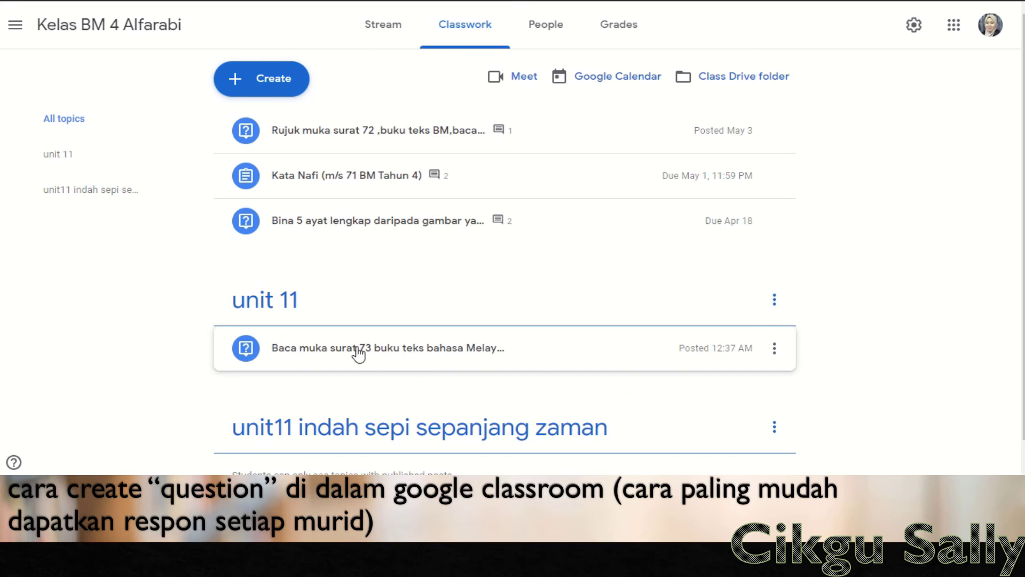
left_click(315, 360)
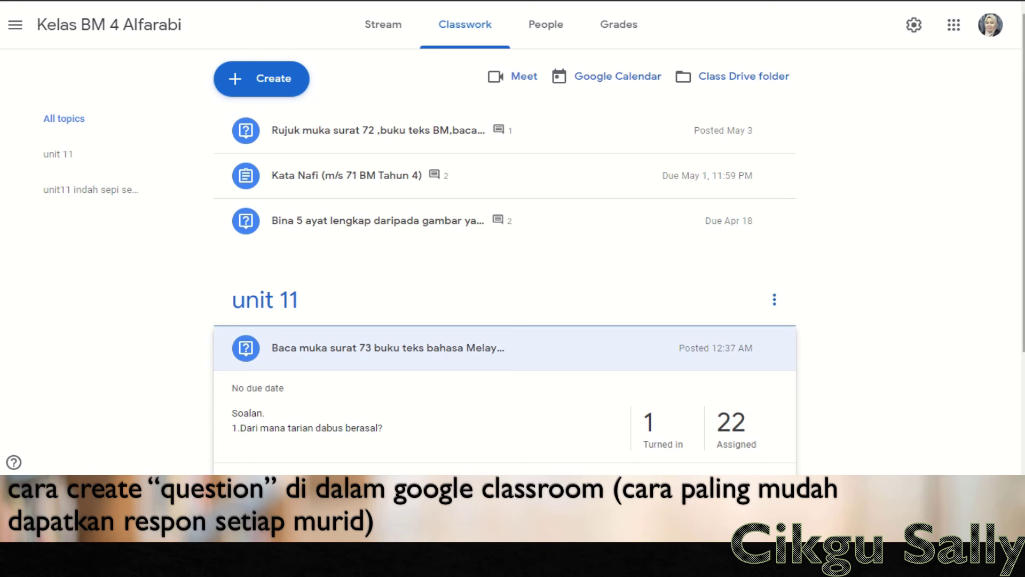
scroll(654, 186, "down", 3)
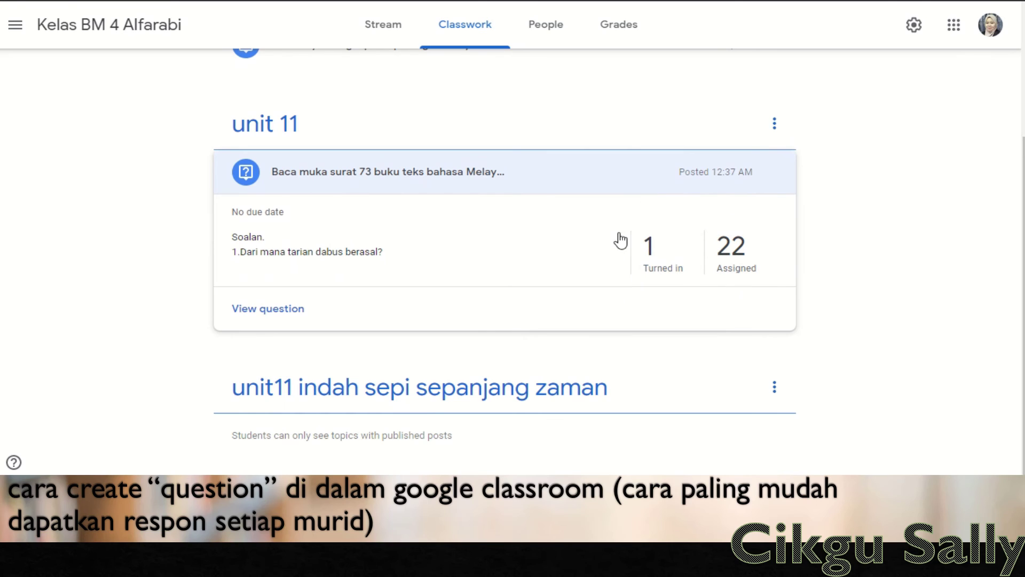
left_click(658, 272)
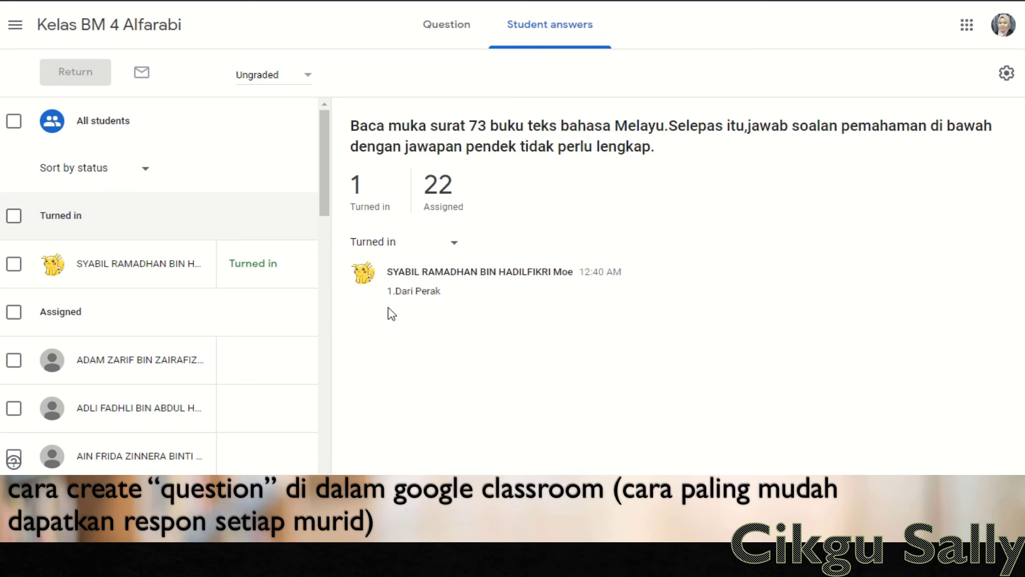
Open the turned-in student's submission and post the private comment "betul,tahniah.cuba lagi."
left_click(149, 272)
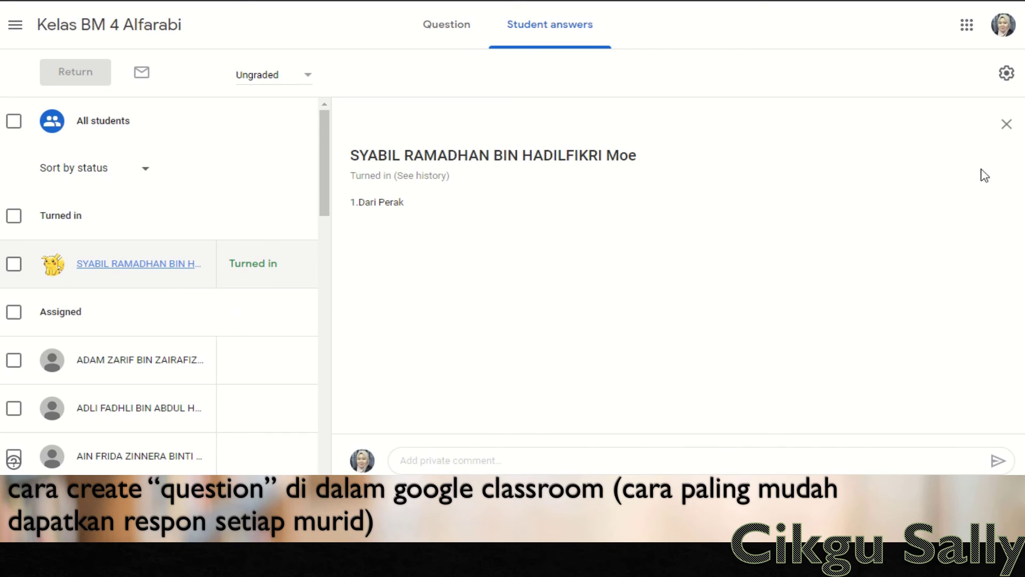
left_click(540, 462)
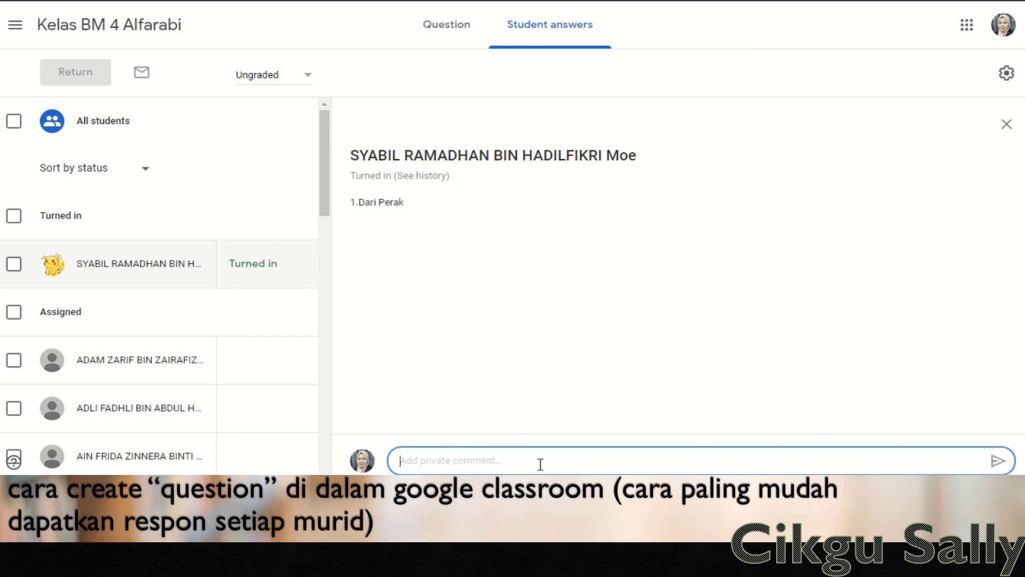
type("betul.tahniah.cuba lagi.")
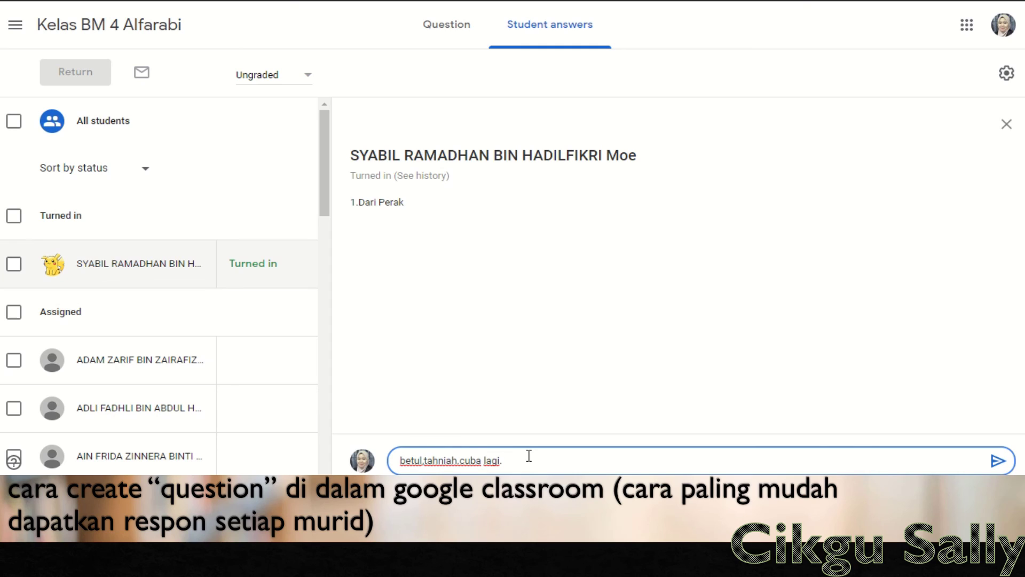
key("Return")
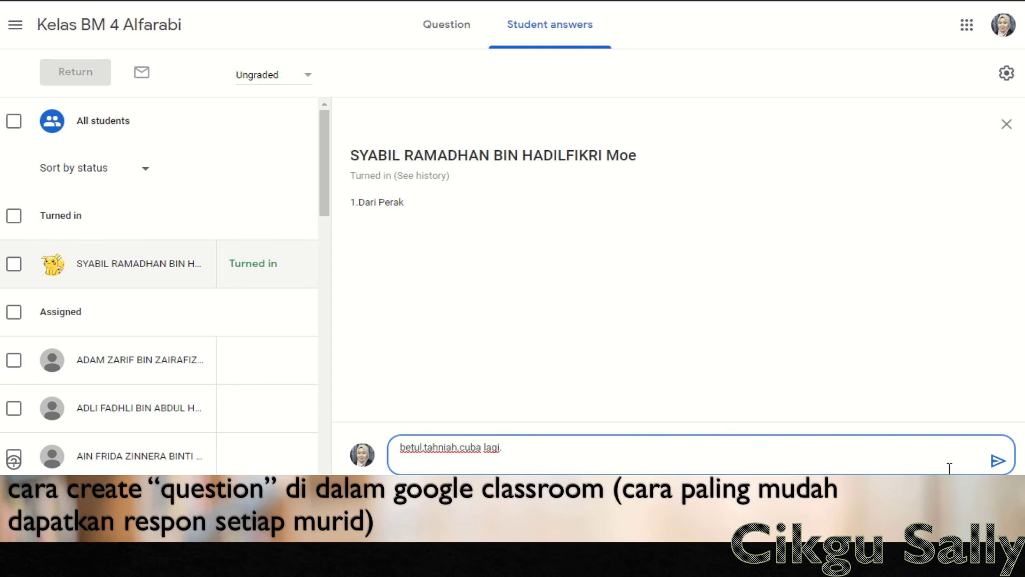
left_click(998, 465)
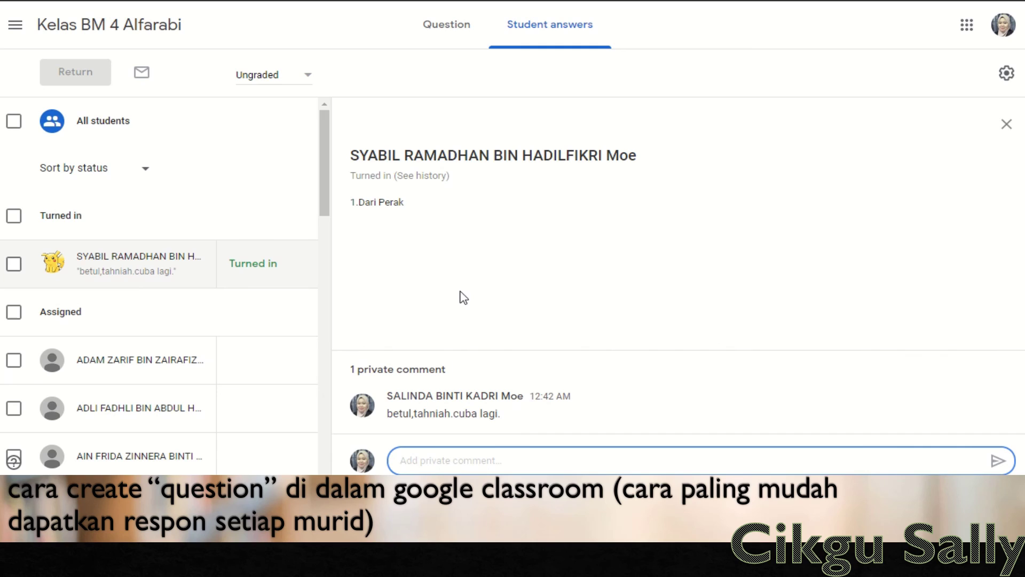
Select the turned-in student's submission and return it to the student without an additional private comment
left_click(14, 263)
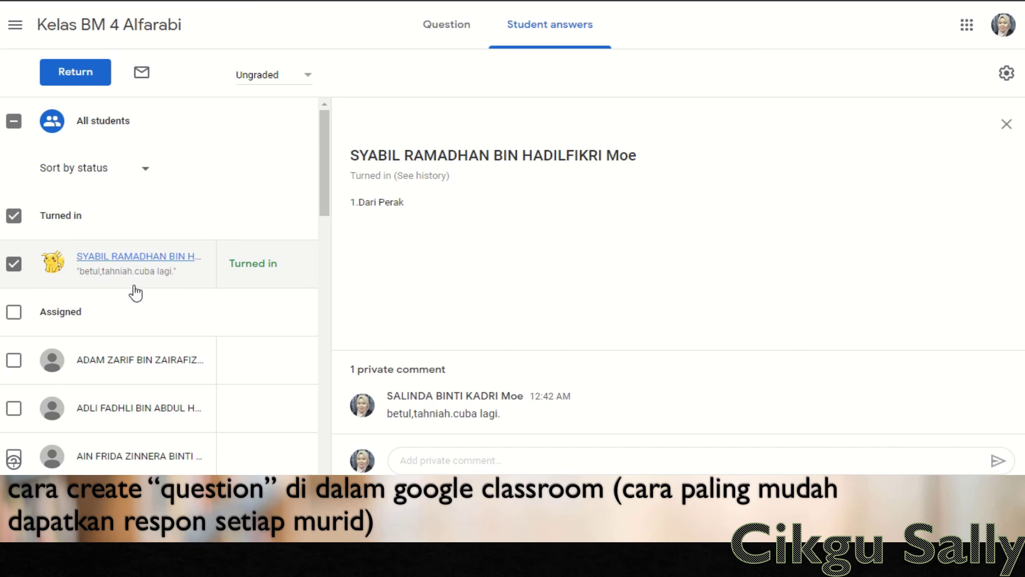
left_click(87, 77)
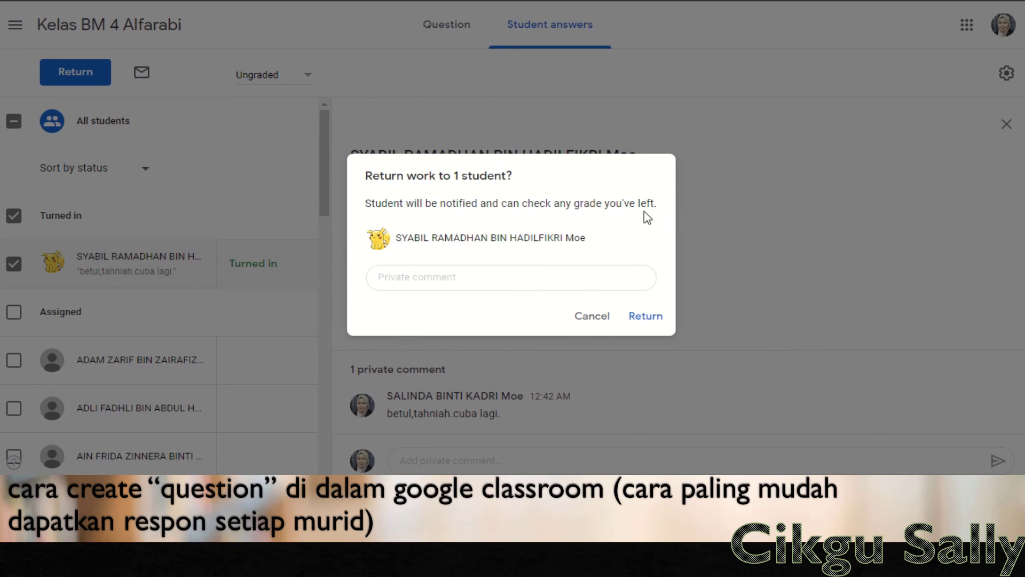
left_click(646, 323)
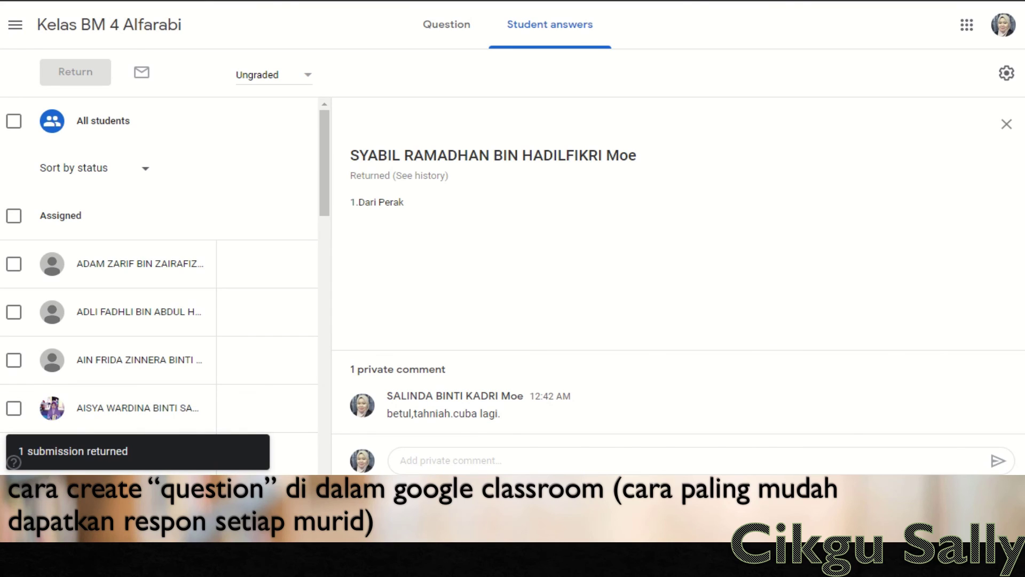
Switch to the student's Chrome window to check the answer's status and the teacher's private comment
mouse_move(270, 566)
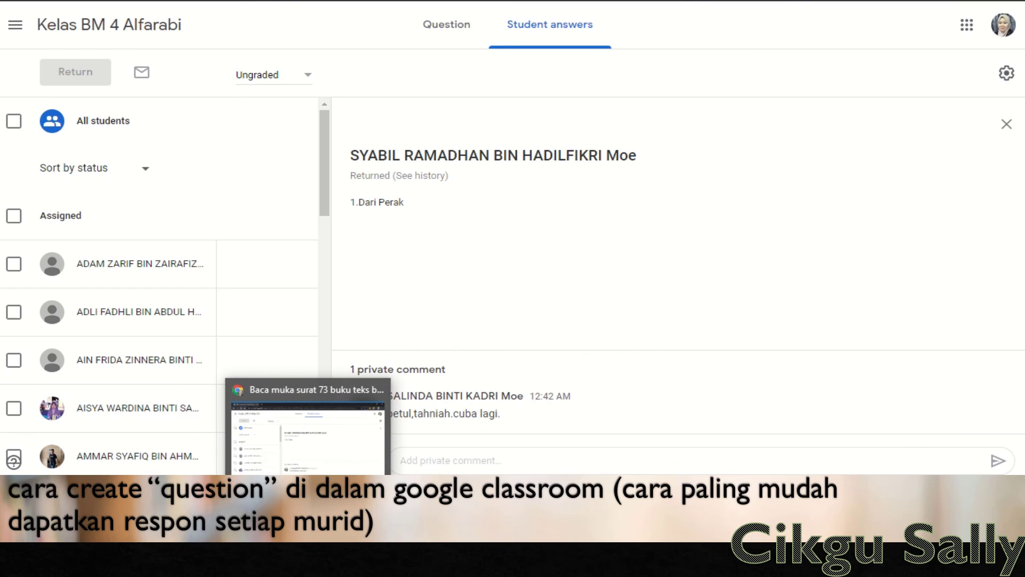
left_click(308, 435)
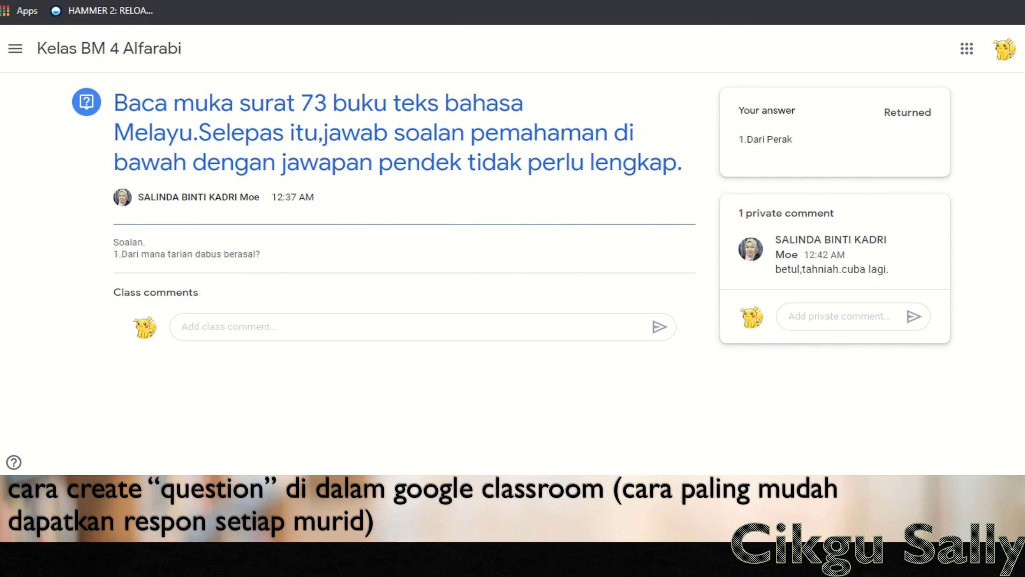
mouse_move(613, 4)
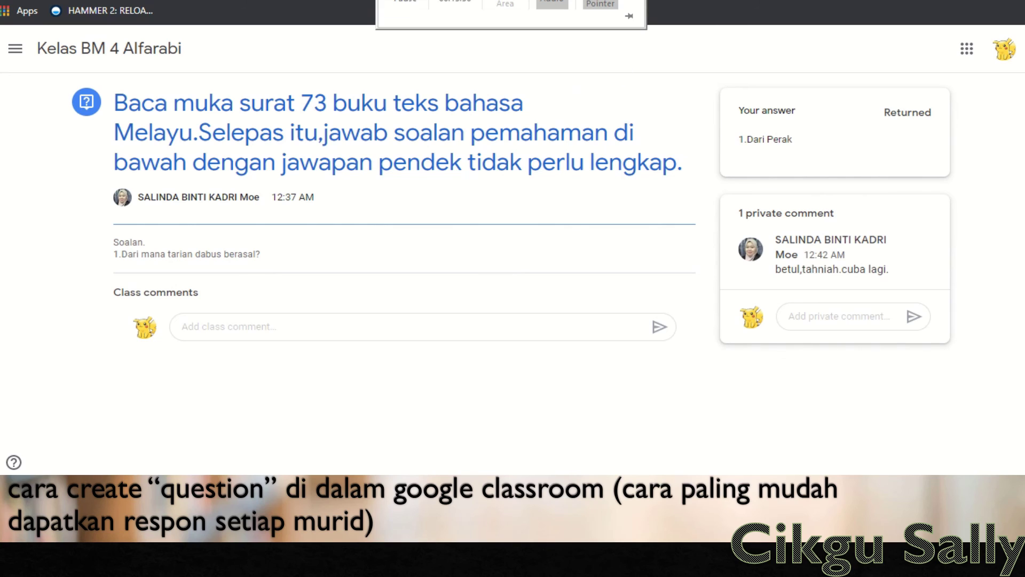